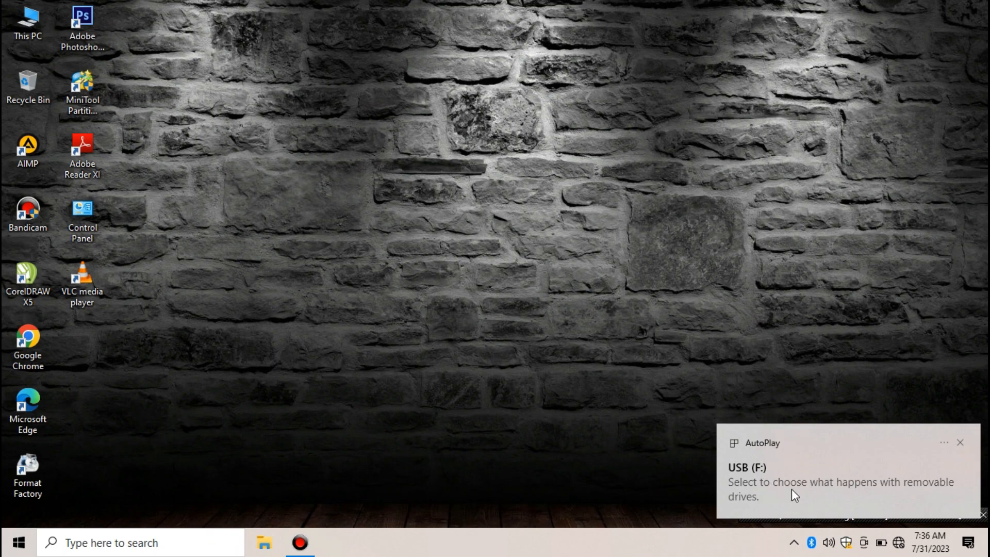
Open the USB (F:) drive from This PC to view its files, return to This PC to check its capacity, and close the window
{"action": "left_click", "coordinate": [265, 544]}
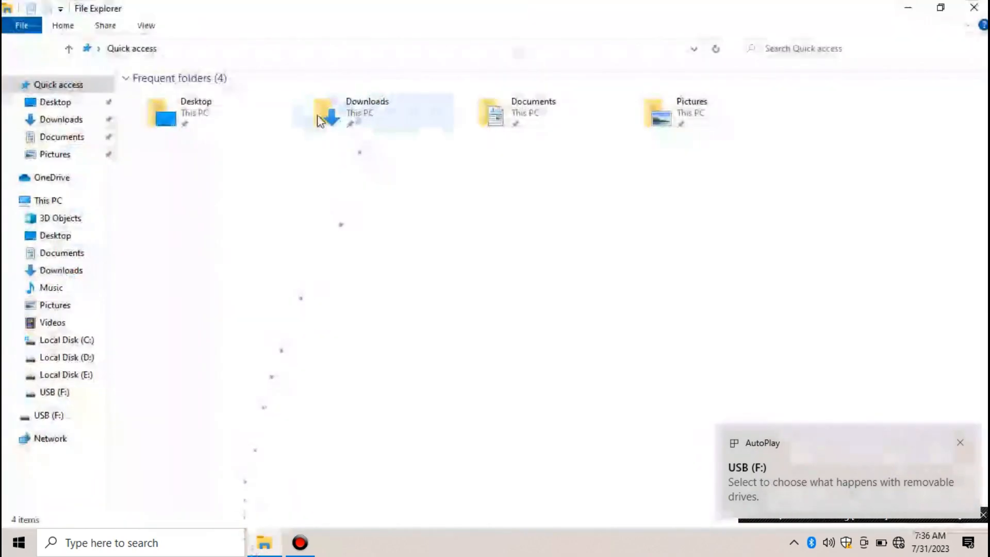
{"action": "left_click", "coordinate": [72, 200]}
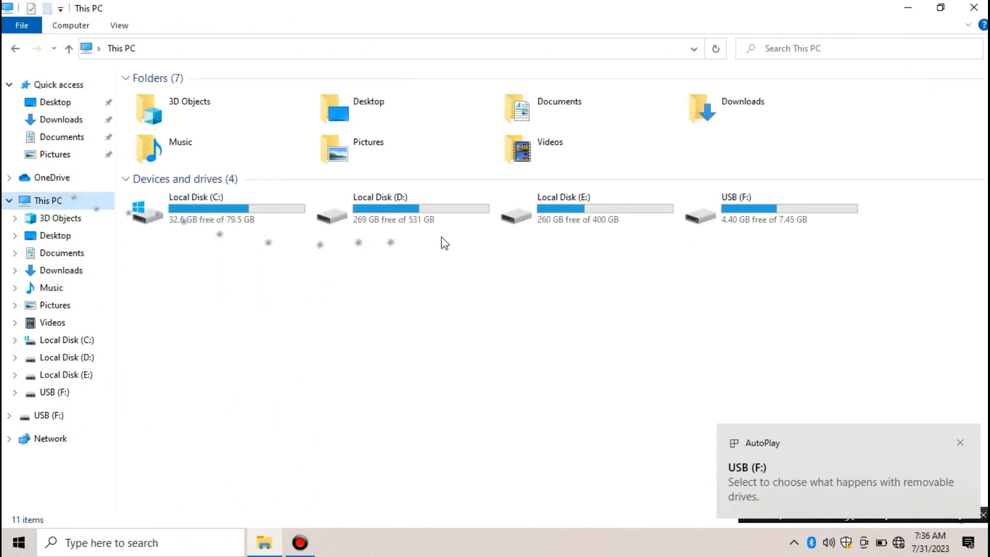
{"action": "left_click", "coordinate": [789, 219]}
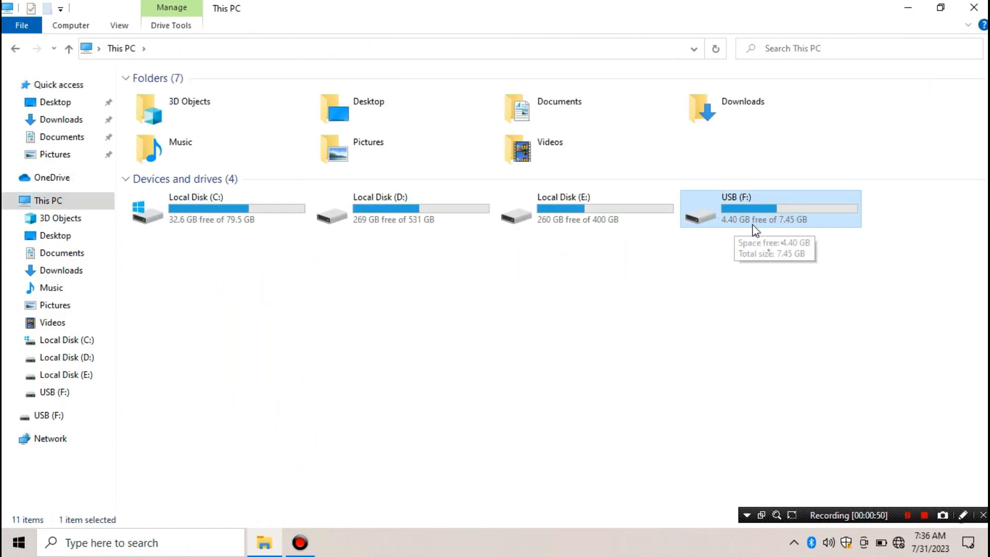
{"action": "double_click", "coordinate": [765, 212]}
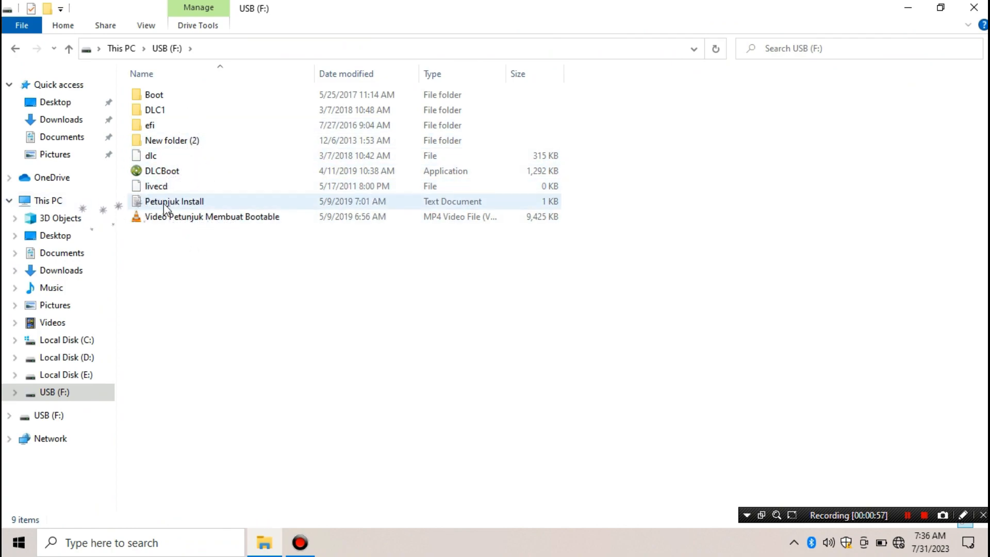
{"action": "left_click", "coordinate": [68, 197]}
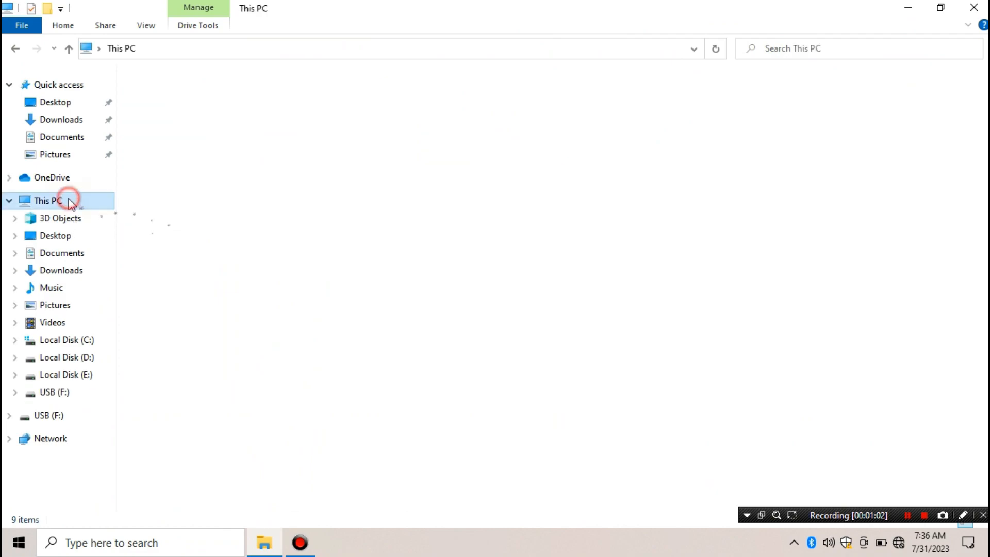
{"action": "left_click", "coordinate": [759, 213]}
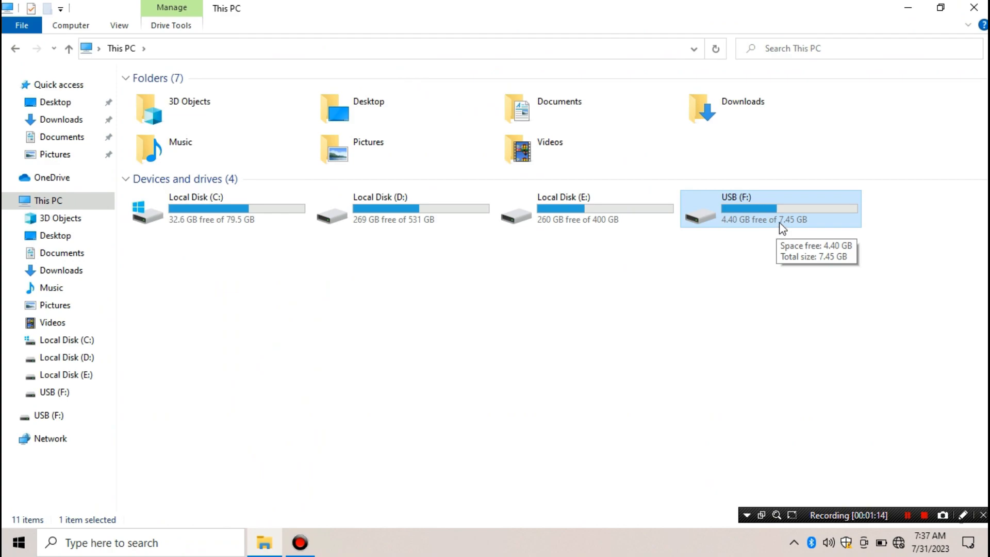
{"action": "left_click", "coordinate": [974, 7]}
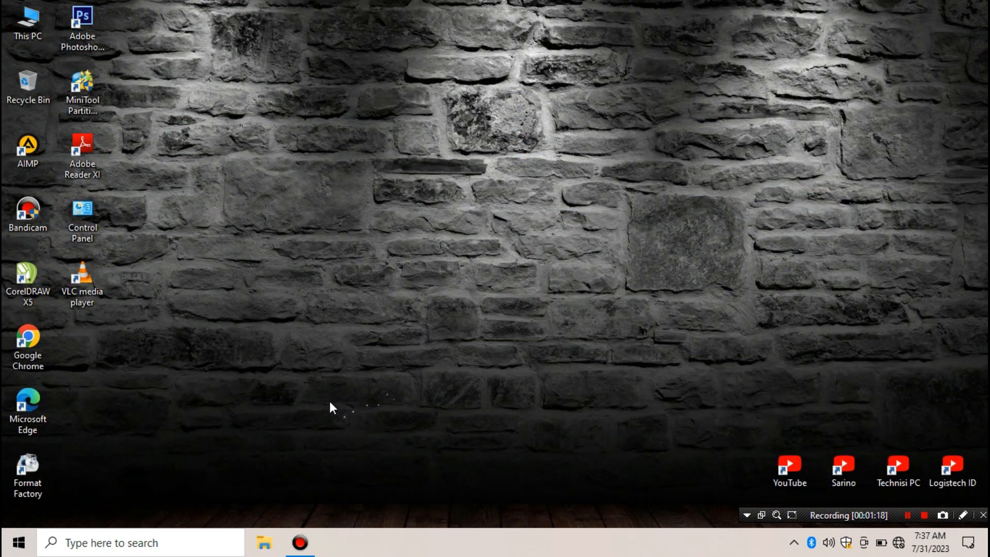
Open Computer Management for This PC from File Explorer and show Disk Management
{"action": "key", "text": "super"}
{"action": "key", "text": "super"}
{"action": "left_click", "coordinate": [264, 542]}
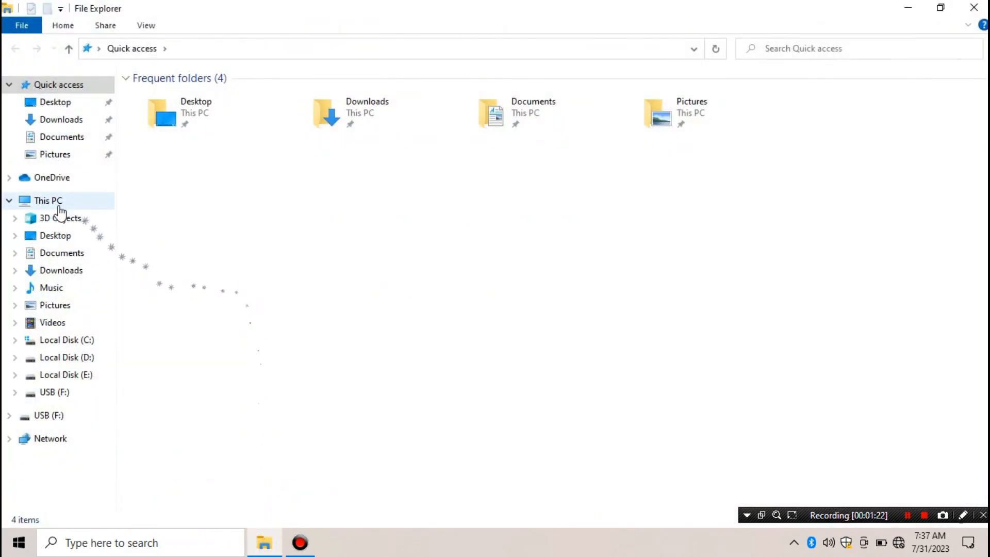
{"action": "right_click", "coordinate": [57, 200]}
{"action": "right_click", "coordinate": [39, 200]}
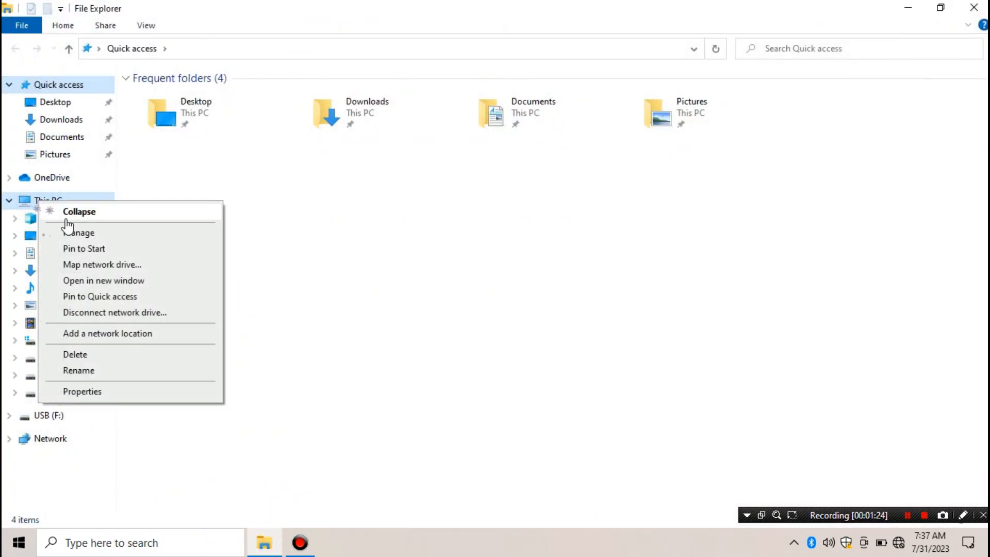
{"action": "left_click", "coordinate": [75, 232]}
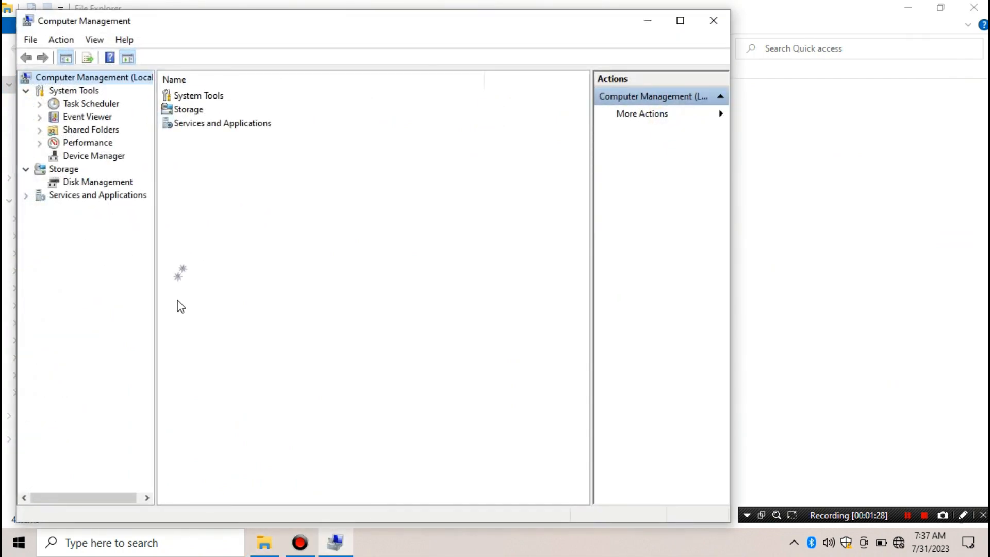
{"action": "left_click", "coordinate": [105, 183]}
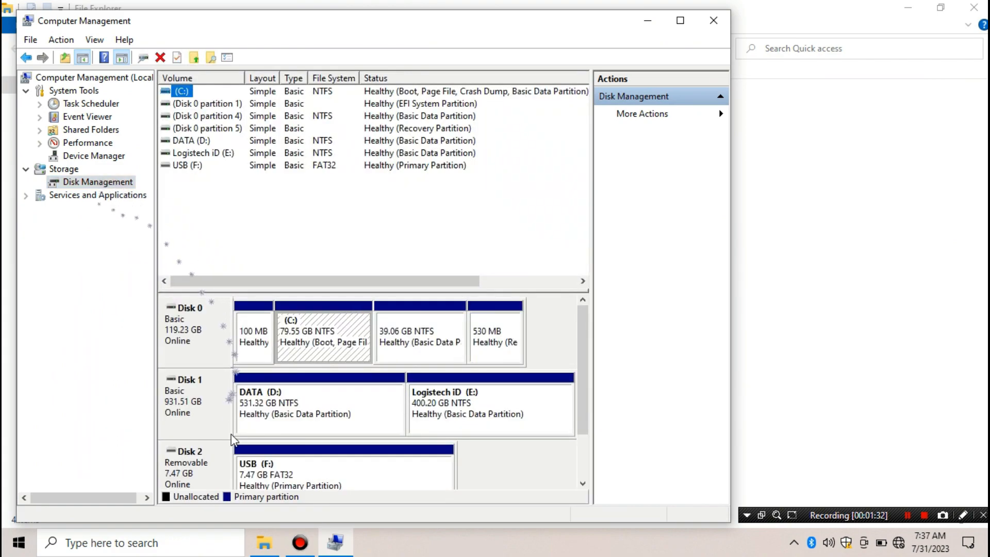
Delete the USB (F:) volume on Disk 2, accept the data erasure, and close Computer Management
{"action": "left_click", "coordinate": [233, 469]}
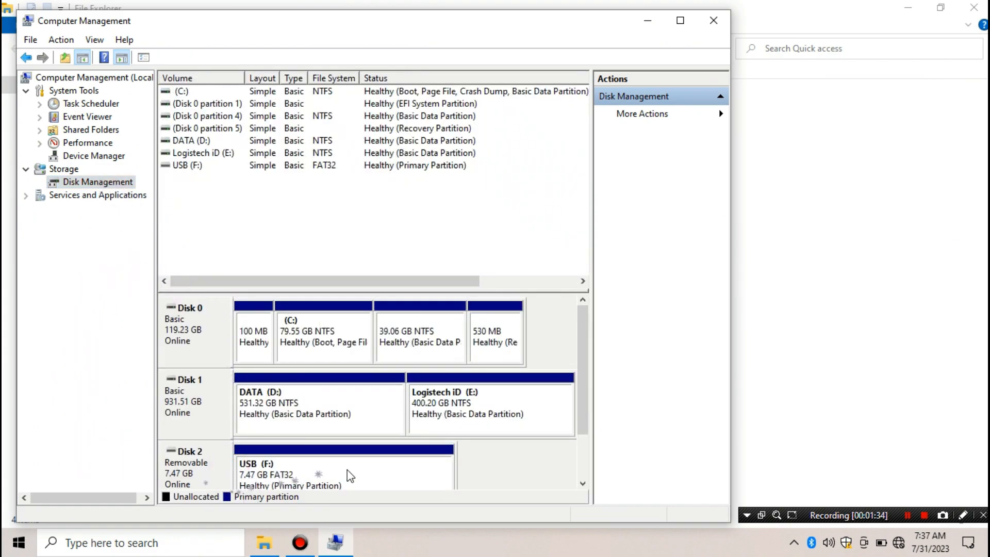
{"action": "left_click_drag", "start_coordinate": [585, 410], "coordinate": [582, 443]}
{"action": "left_click", "coordinate": [378, 417]}
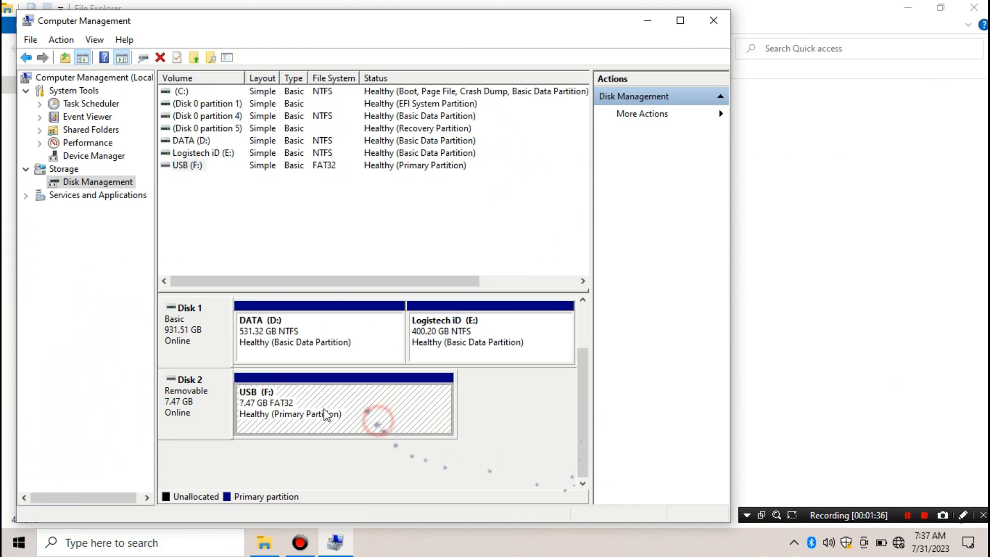
{"action": "right_click", "coordinate": [359, 414]}
{"action": "left_click", "coordinate": [394, 354]}
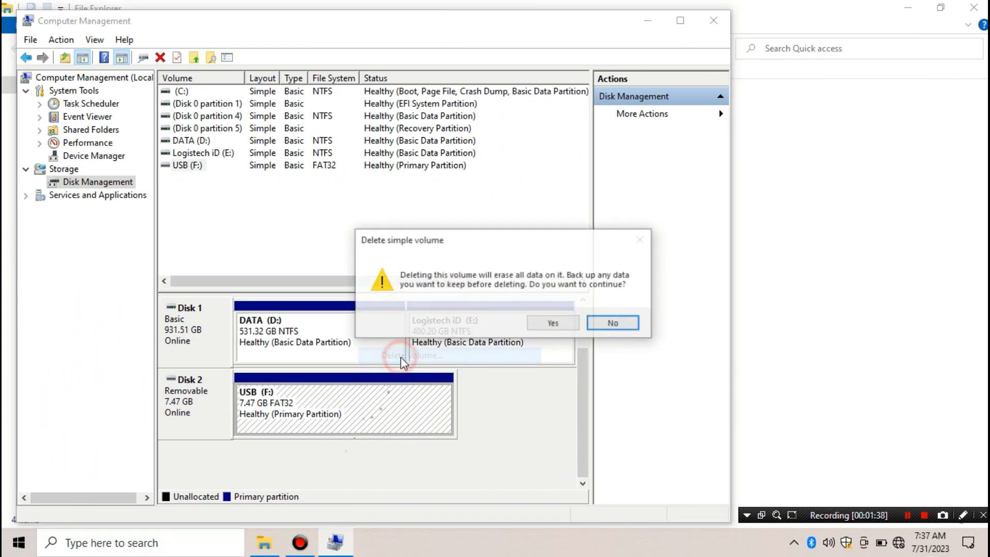
{"action": "left_click", "coordinate": [551, 323]}
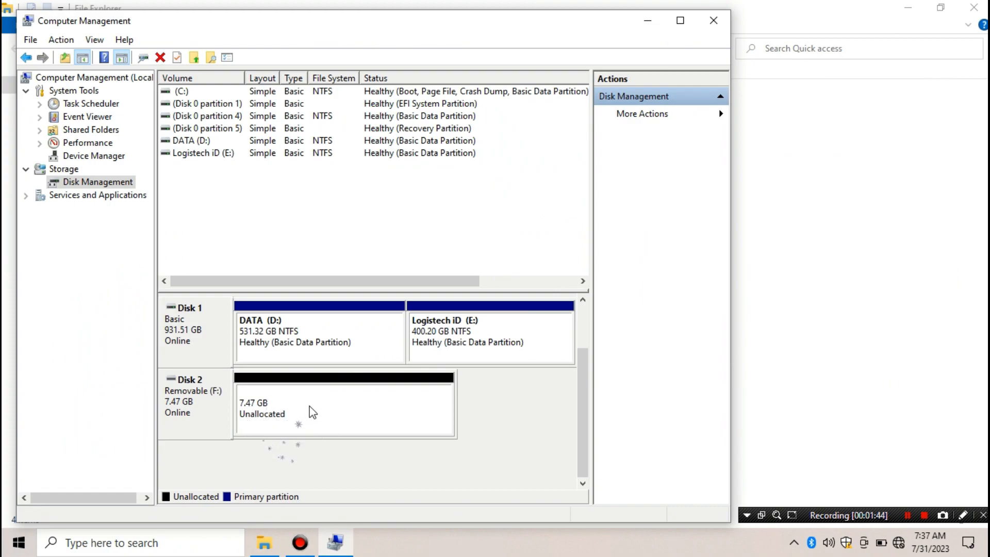
{"action": "left_click", "coordinate": [714, 25]}
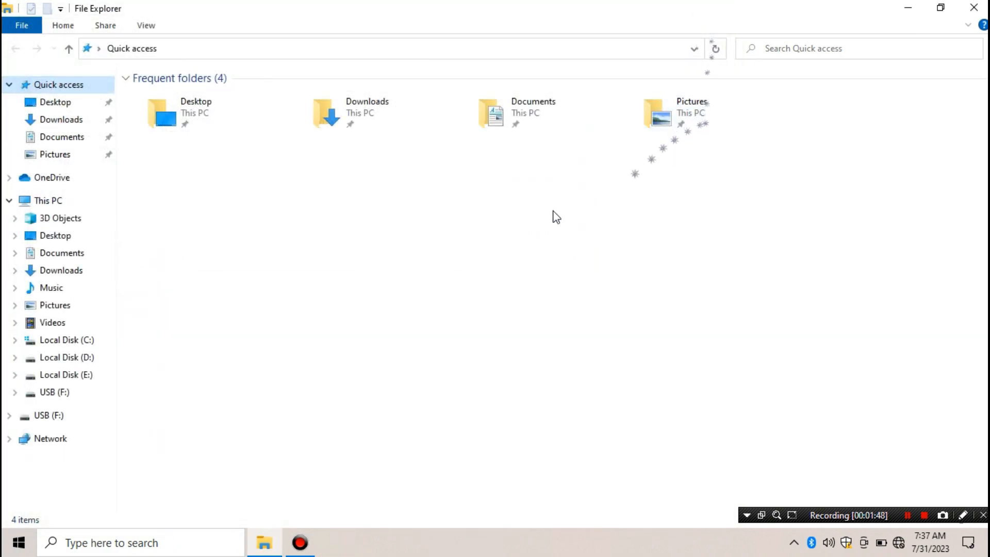
Try to open the USB (F:) drive from This PC to check whether it is accessible
{"action": "left_click", "coordinate": [62, 200]}
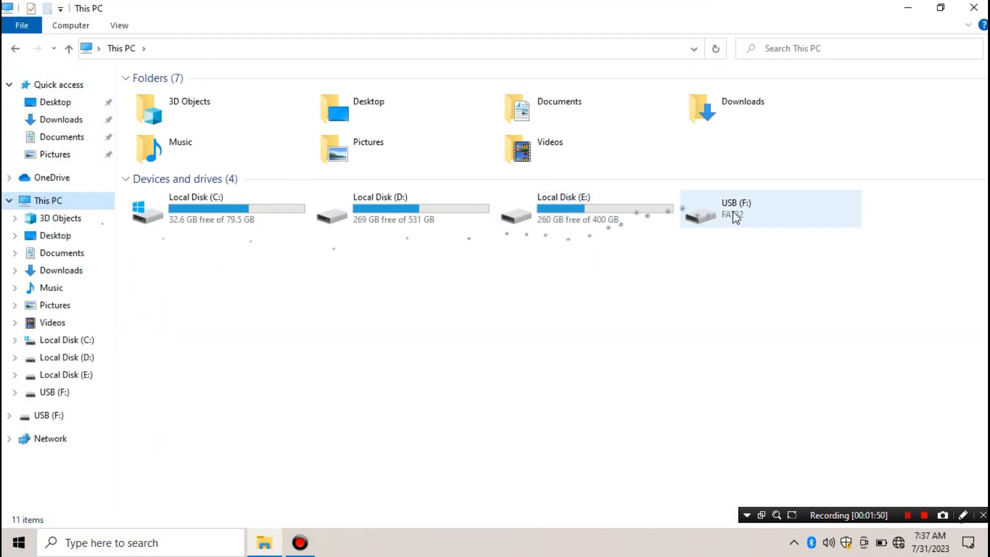
{"action": "left_click", "coordinate": [742, 232]}
{"action": "double_click", "coordinate": [746, 211]}
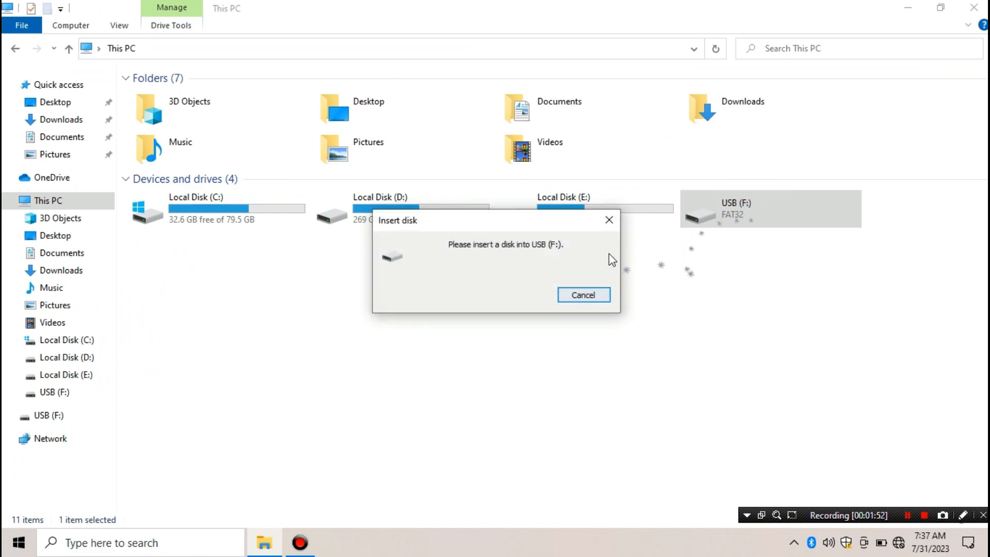
{"action": "left_click", "coordinate": [608, 220]}
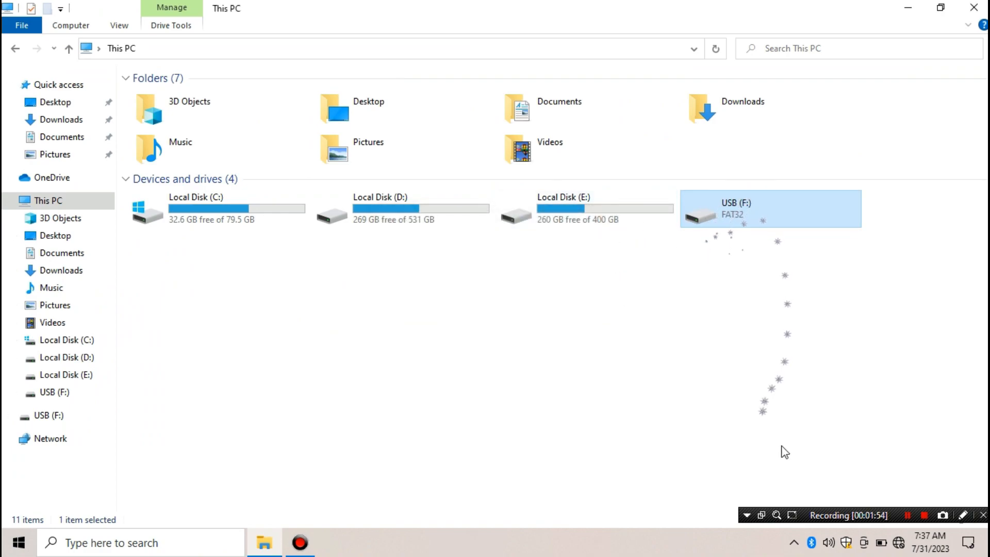
{"action": "right_click", "coordinate": [776, 211]}
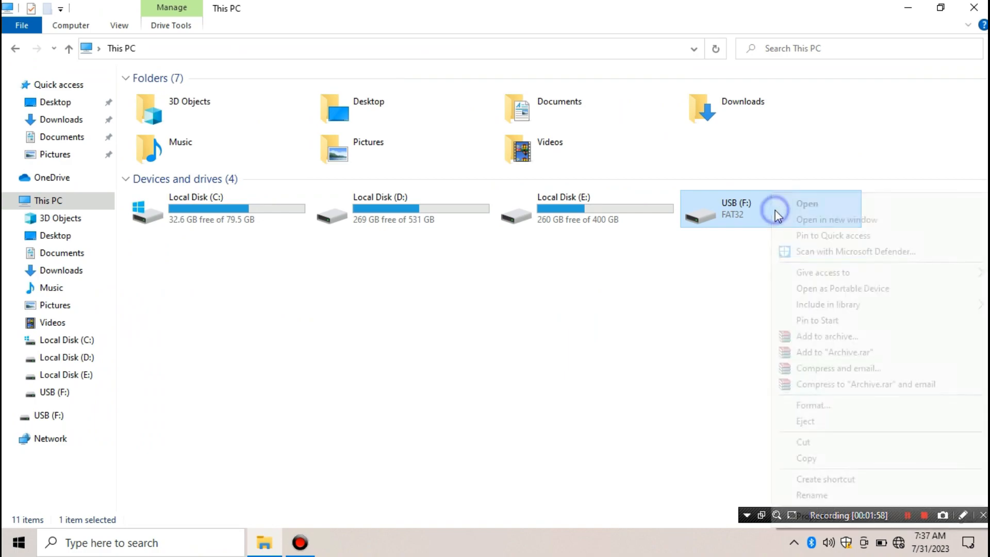
{"action": "left_click", "coordinate": [743, 239]}
{"action": "double_click", "coordinate": [746, 213]}
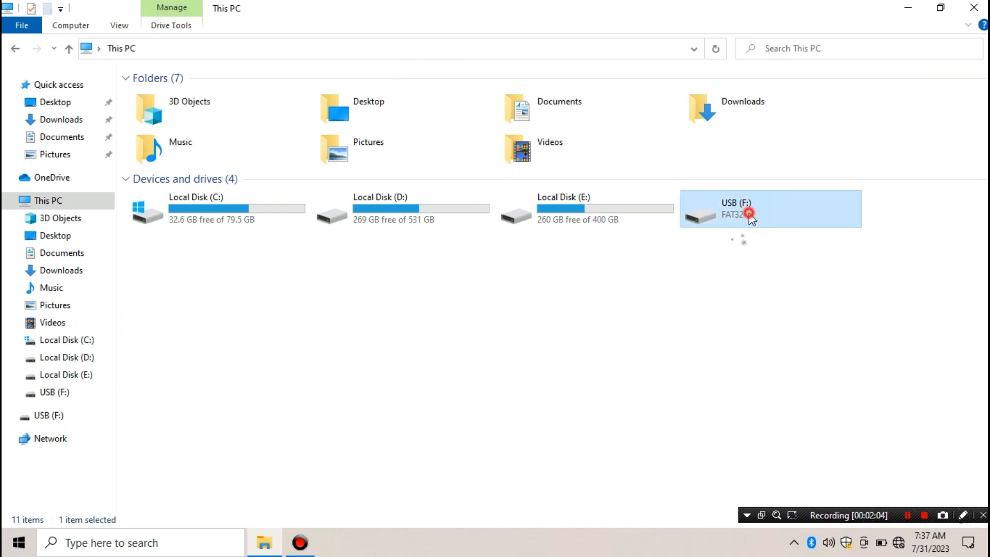
{"action": "left_click", "coordinate": [591, 294]}
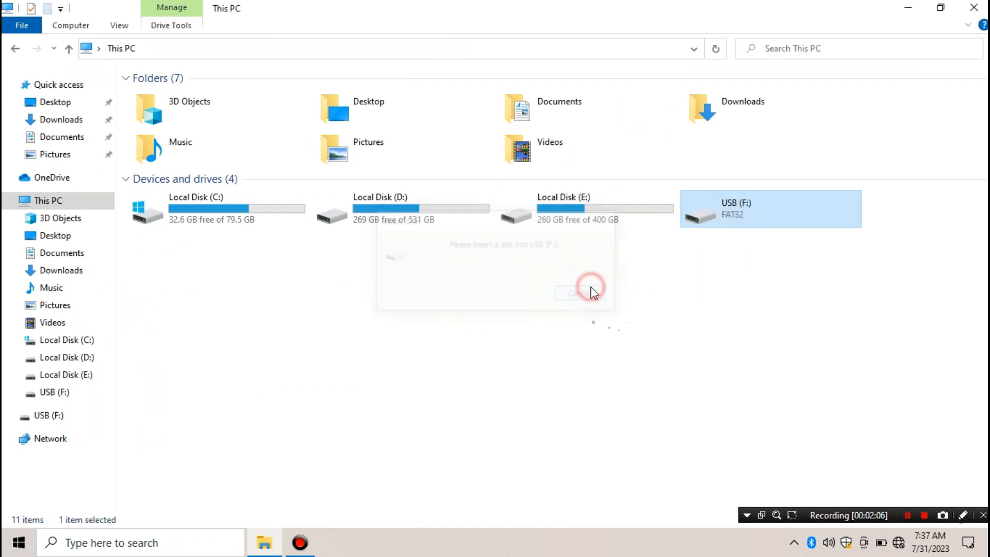
Eject the USB (F:) drive and dismiss the AutoPlay notification once it is reconnected
{"action": "right_click", "coordinate": [747, 216]}
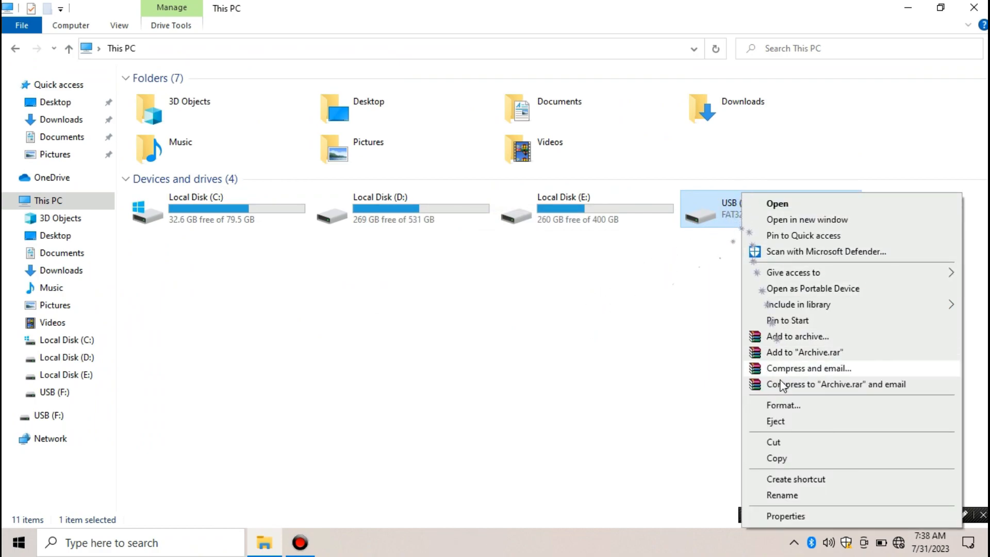
{"action": "left_click", "coordinate": [777, 421]}
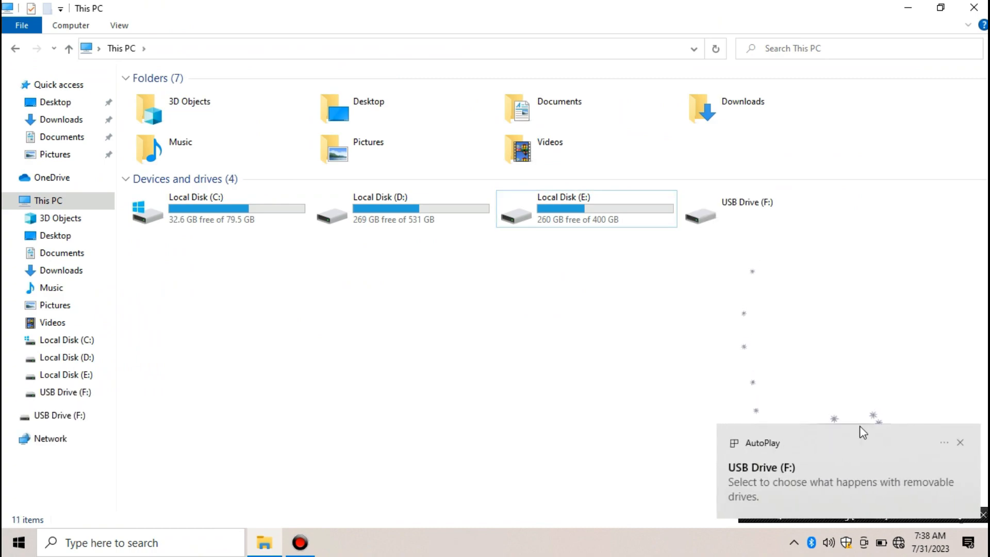
{"action": "left_click", "coordinate": [960, 443]}
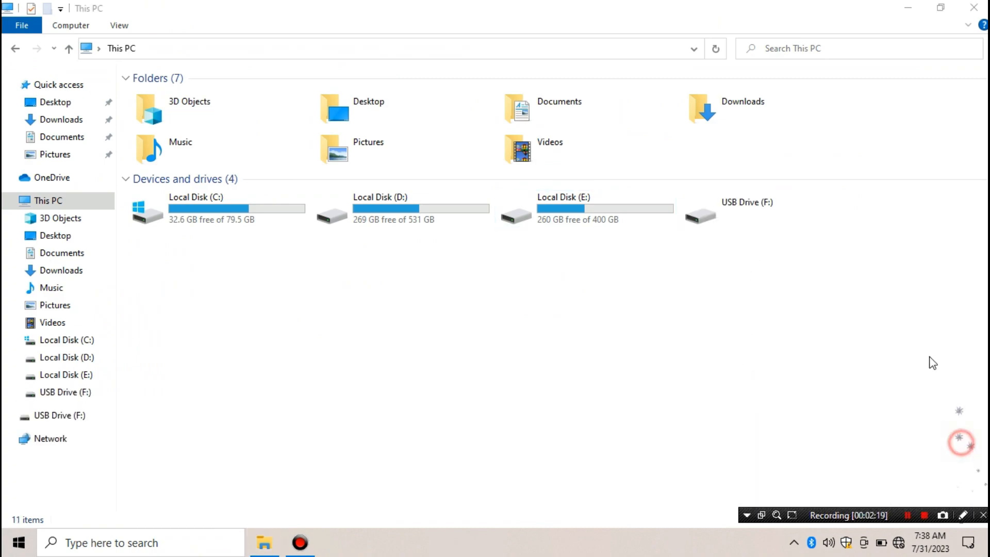
Try to open the reconnected USB Drive (F:), cancel the prompt, and close File Explorer
{"action": "double_click", "coordinate": [766, 223]}
{"action": "left_click", "coordinate": [589, 293]}
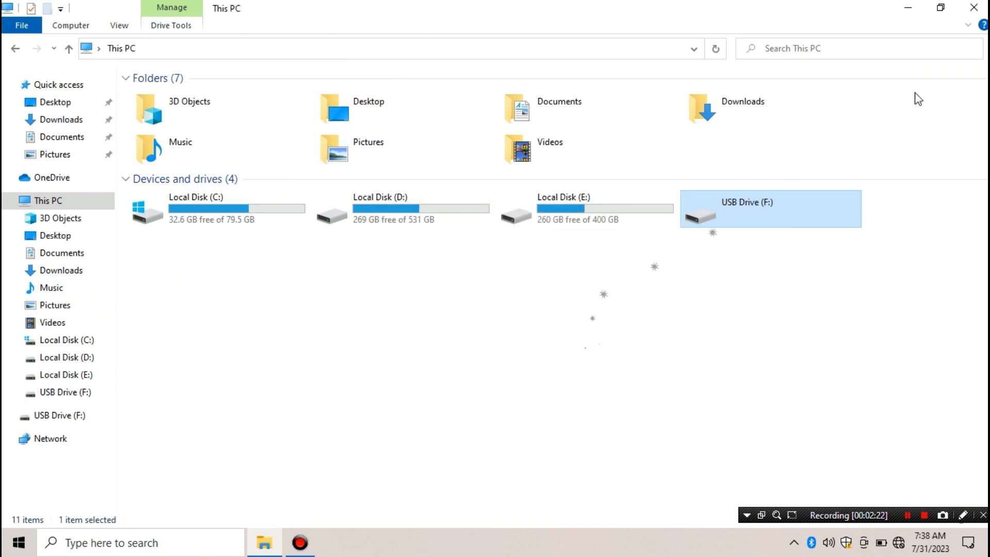
{"action": "left_click", "coordinate": [974, 8]}
Move the MiniTool Partition Wizard shortcut to an empty area in the middle of the desktop
{"action": "left_click", "coordinate": [93, 102]}
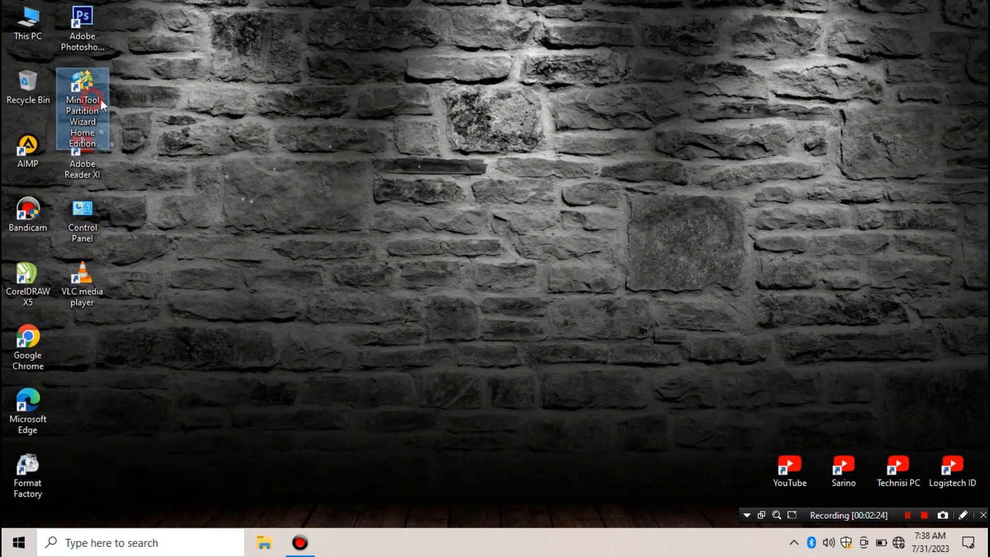
{"action": "left_click_drag", "start_coordinate": [87, 82], "coordinate": [413, 146]}
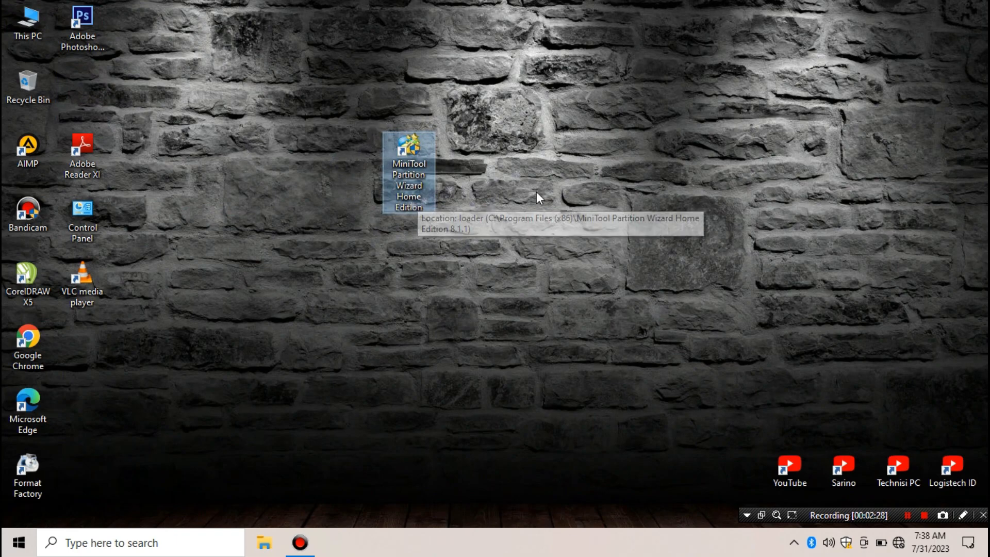
{"action": "left_click", "coordinate": [526, 174]}
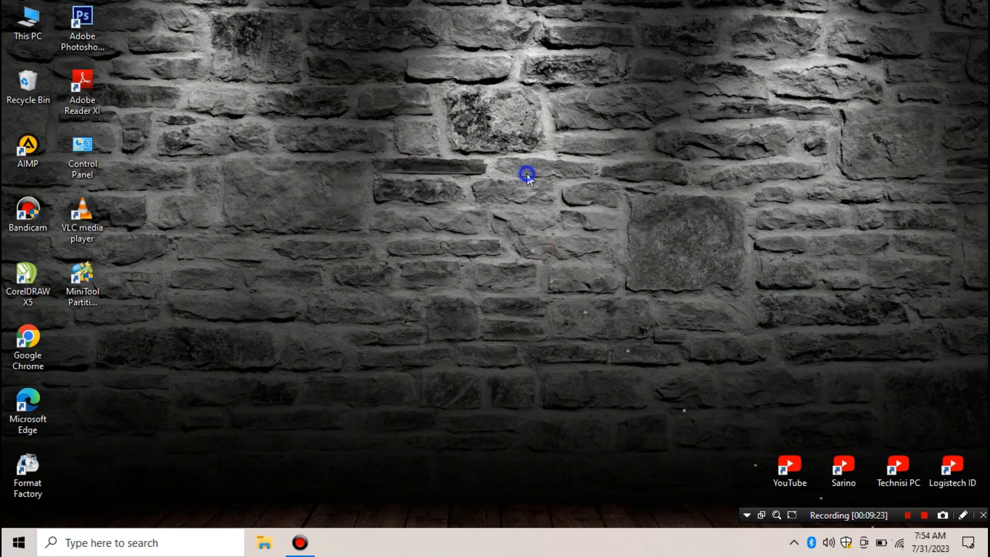
{"action": "right_click", "coordinate": [527, 175]}
{"action": "left_click", "coordinate": [542, 215]}
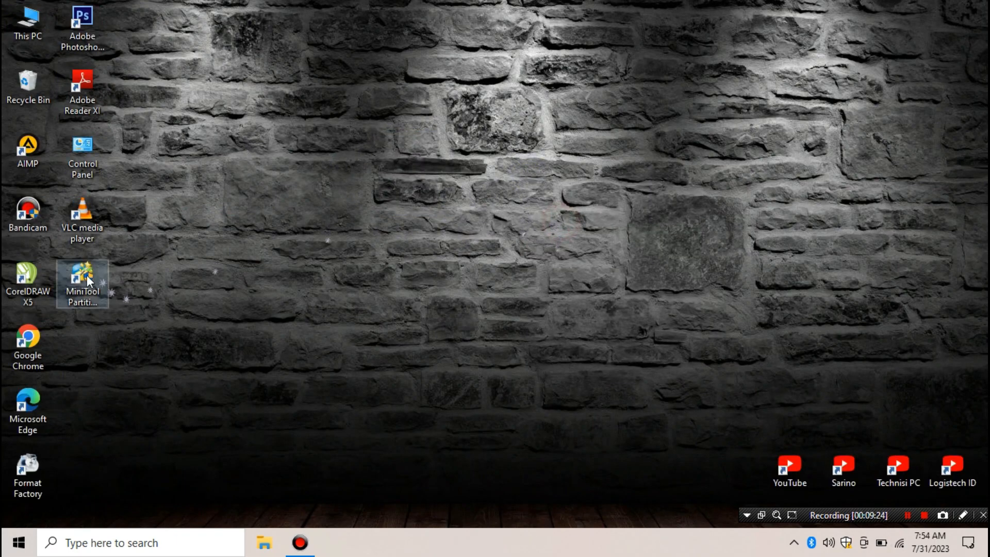
Launch MiniTool Partition Wizard Home Edition, open the Partition Wizard module, and decline downloading the new version
{"action": "double_click", "coordinate": [87, 292]}
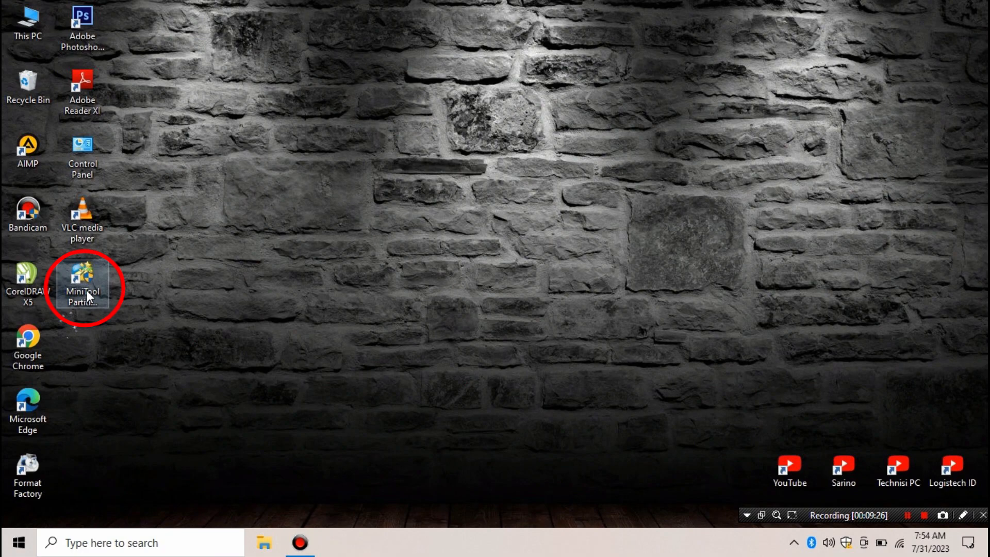
{"action": "left_click", "coordinate": [87, 294]}
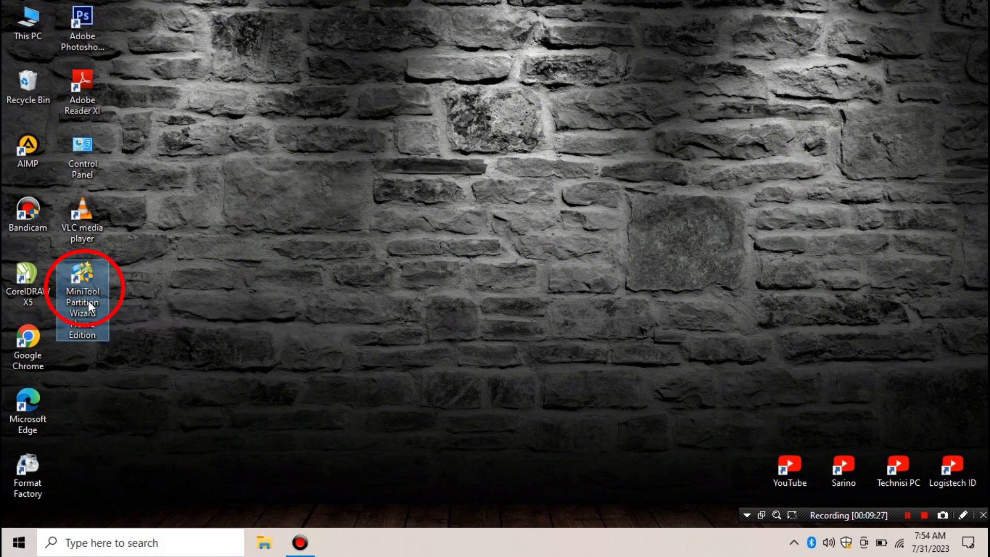
{"action": "double_click", "coordinate": [87, 278]}
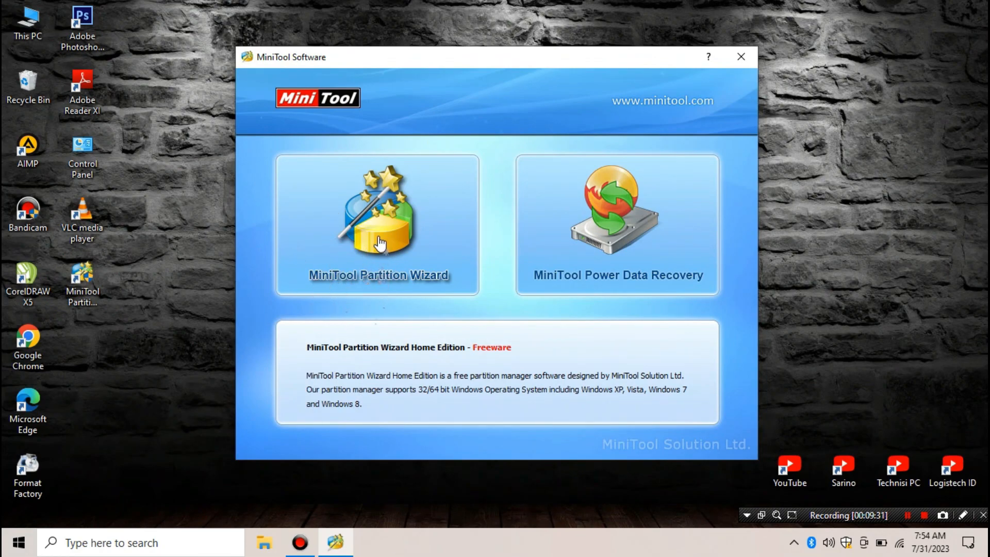
{"action": "left_click", "coordinate": [381, 225]}
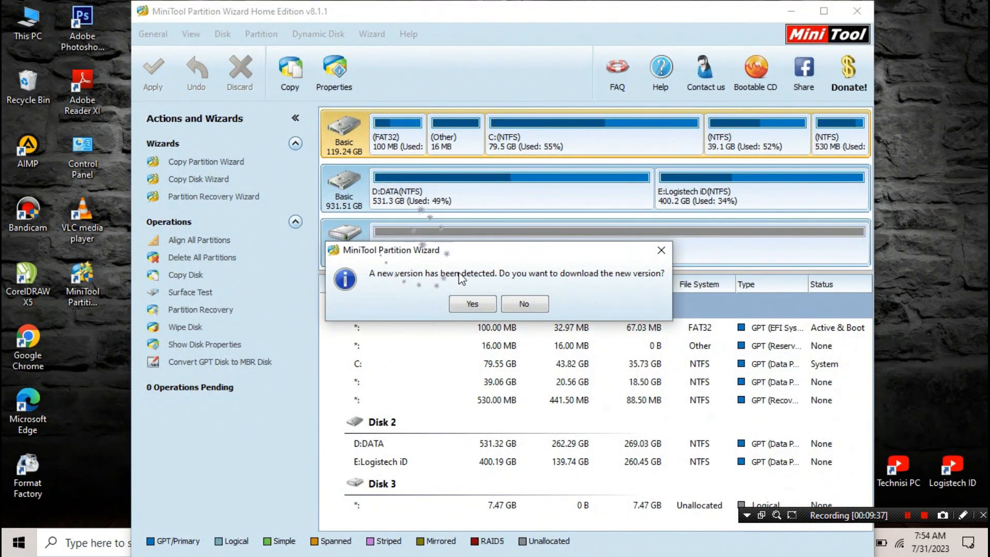
{"action": "left_click", "coordinate": [524, 304]}
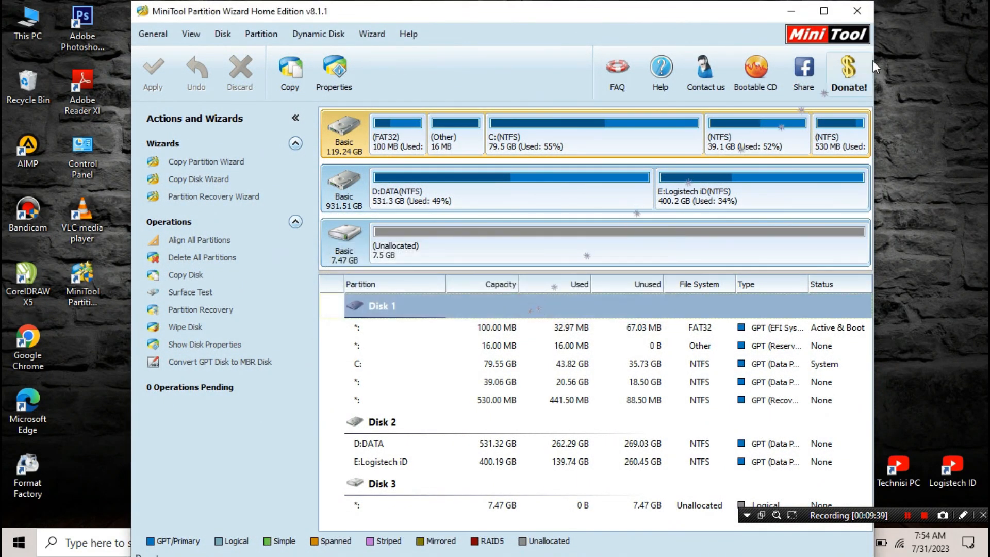
Run Partition Recovery on the unallocated 7.47 GB disk in a maximized window, using the Full Disk range and Quick Scan method
{"action": "left_click", "coordinate": [821, 15]}
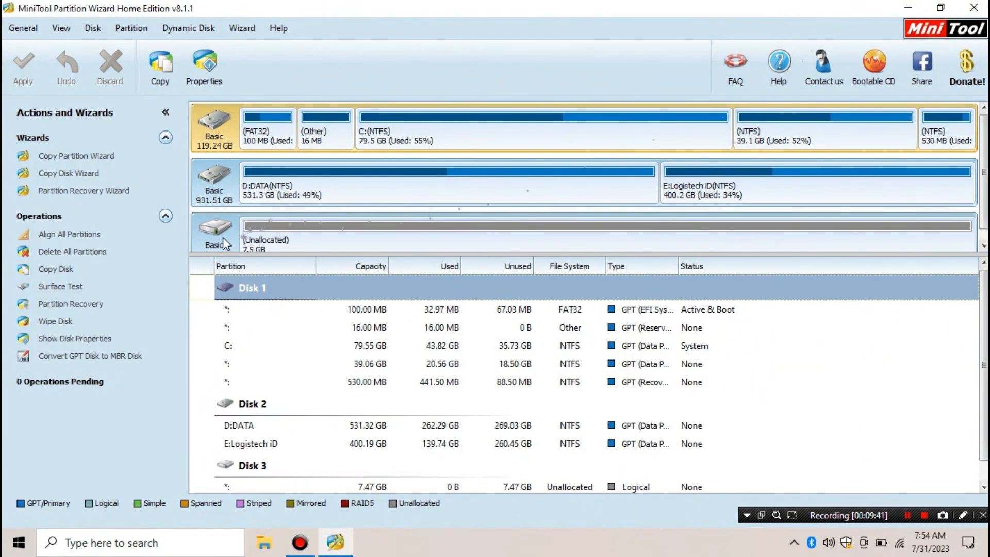
{"action": "scroll", "coordinate": [311, 241], "scroll_direction": "down", "scroll_amount": 1}
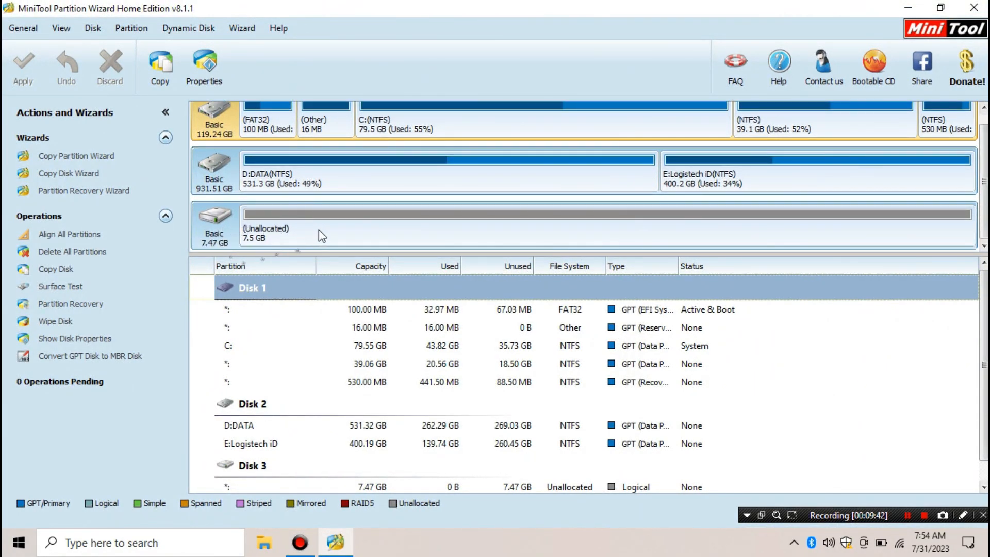
{"action": "left_click", "coordinate": [283, 223]}
{"action": "left_click", "coordinate": [235, 236]}
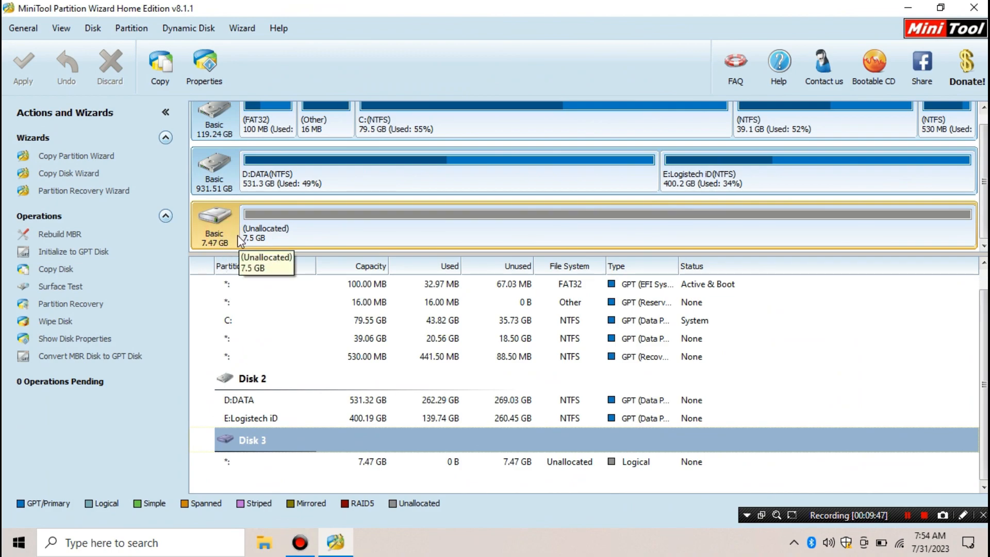
{"action": "right_click", "coordinate": [238, 237]}
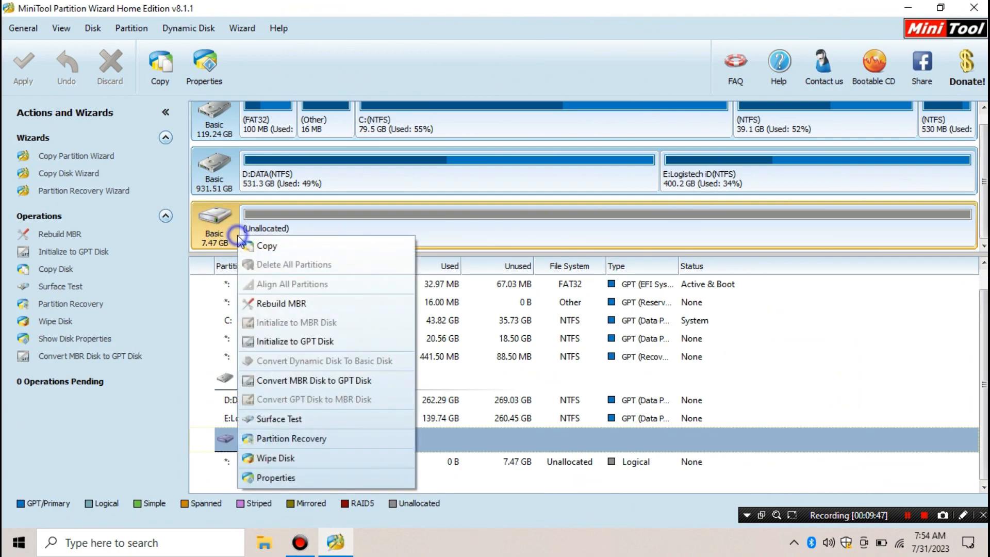
{"action": "left_click", "coordinate": [294, 439]}
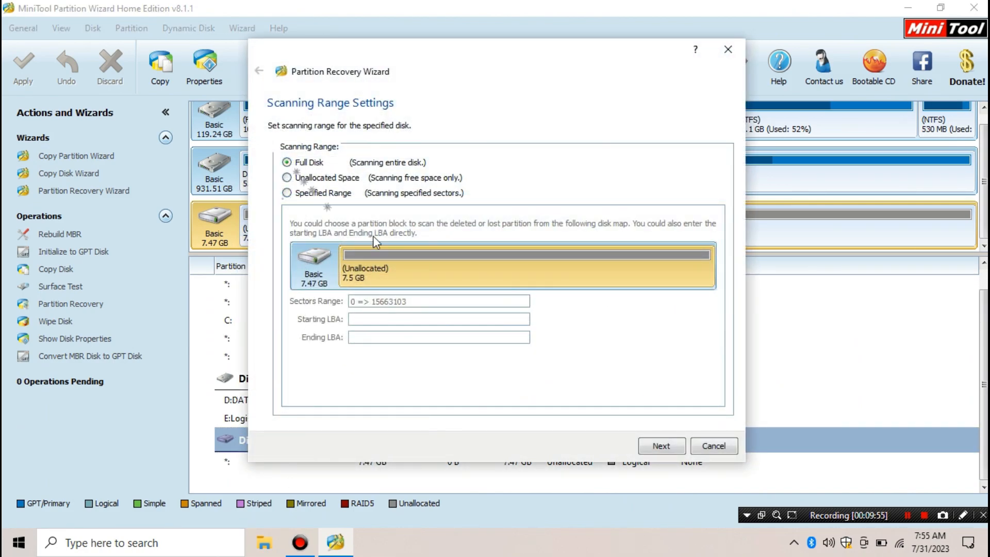
{"action": "left_click", "coordinate": [661, 447]}
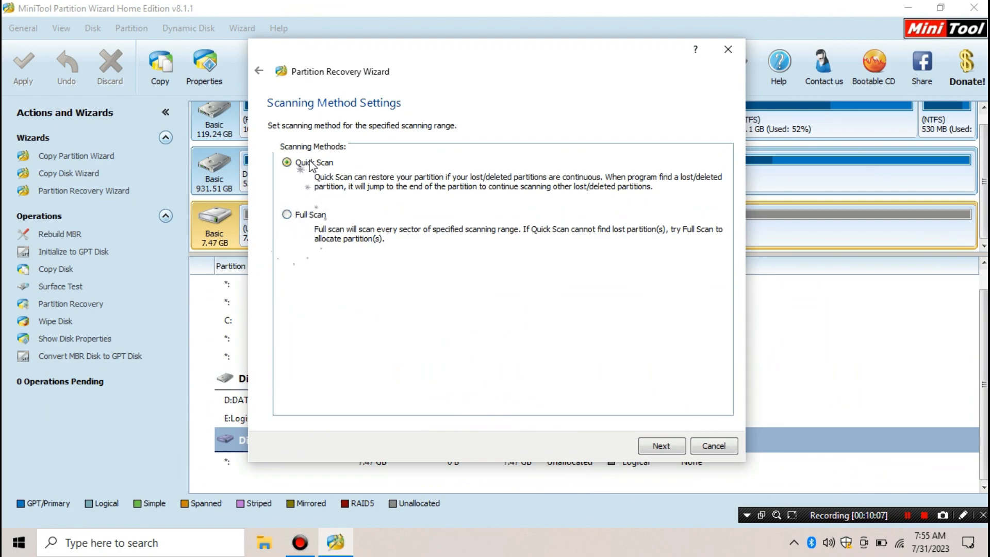
{"action": "left_click", "coordinate": [660, 446]}
Select the lost FAT32 partition labelled USB for recovery, apply the pending changes, and close MiniTool Partition Wizard
{"action": "left_click", "coordinate": [279, 187]}
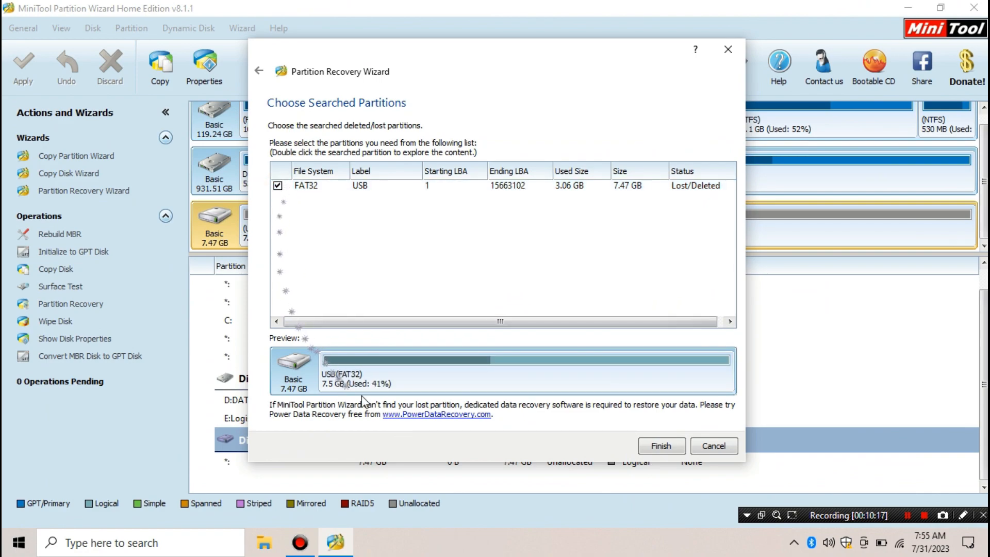
{"action": "left_click", "coordinate": [661, 447]}
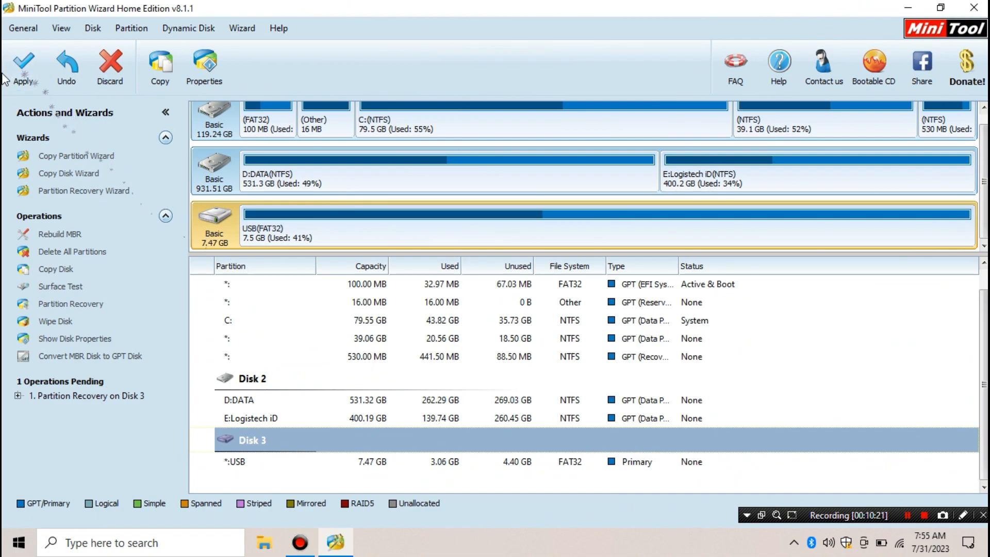
{"action": "left_click", "coordinate": [26, 75]}
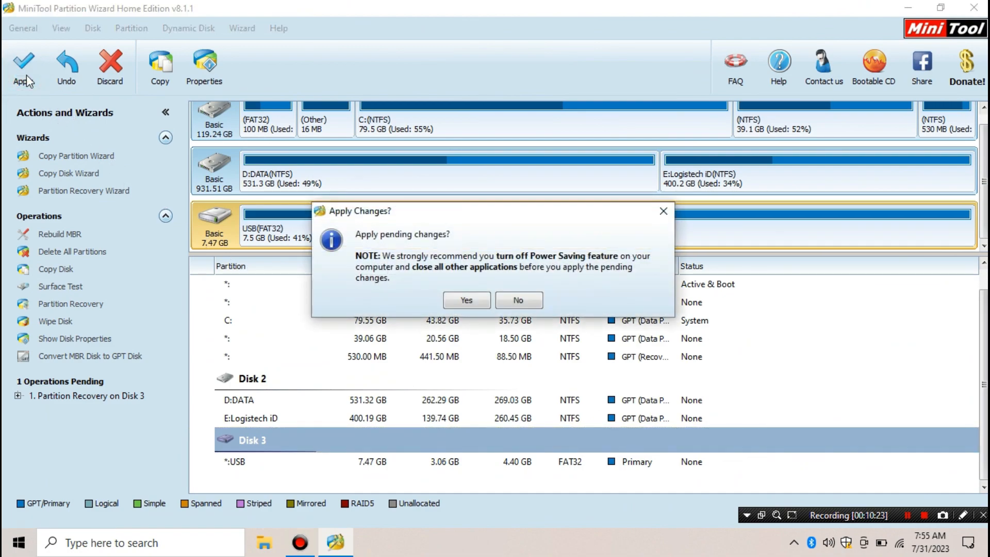
{"action": "left_click", "coordinate": [457, 303]}
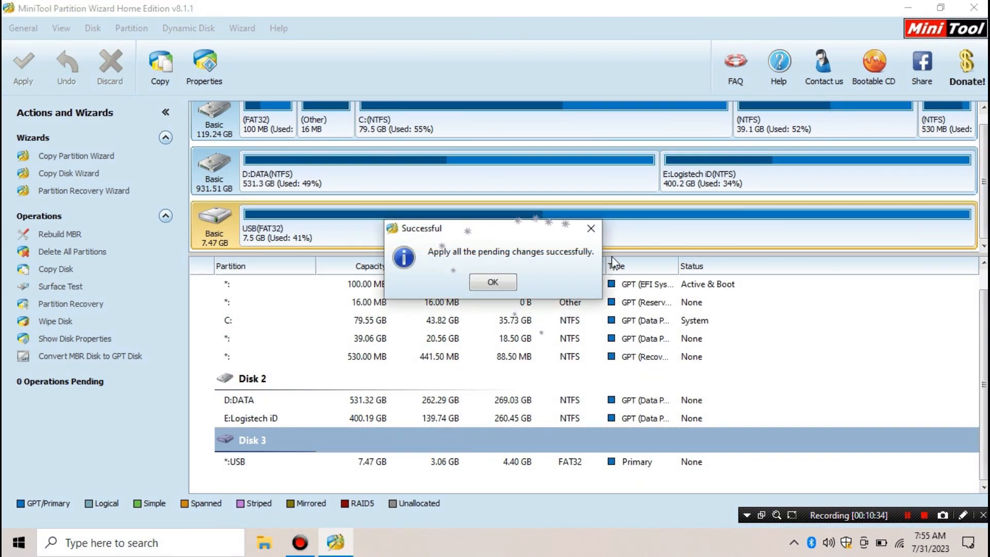
{"action": "left_click", "coordinate": [508, 281]}
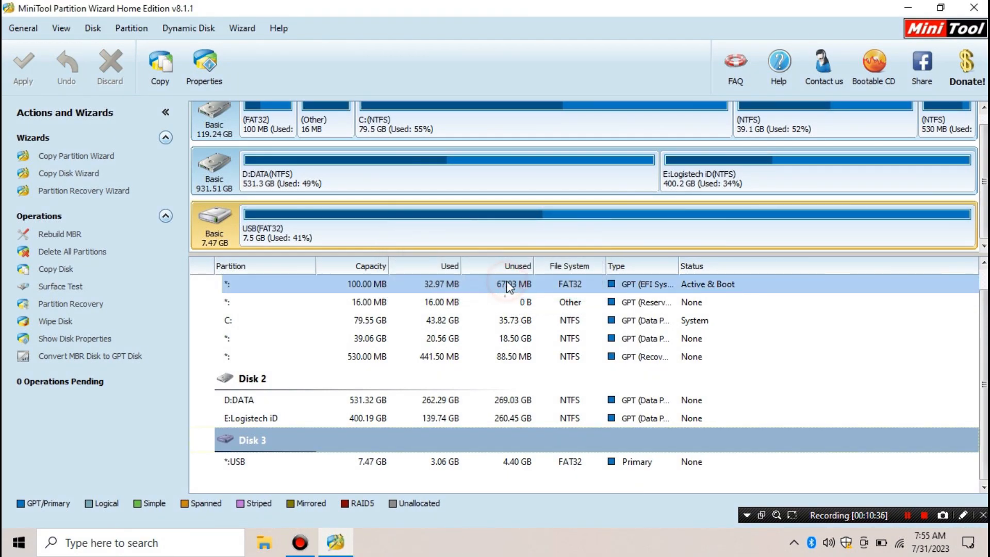
{"action": "left_click", "coordinate": [974, 8]}
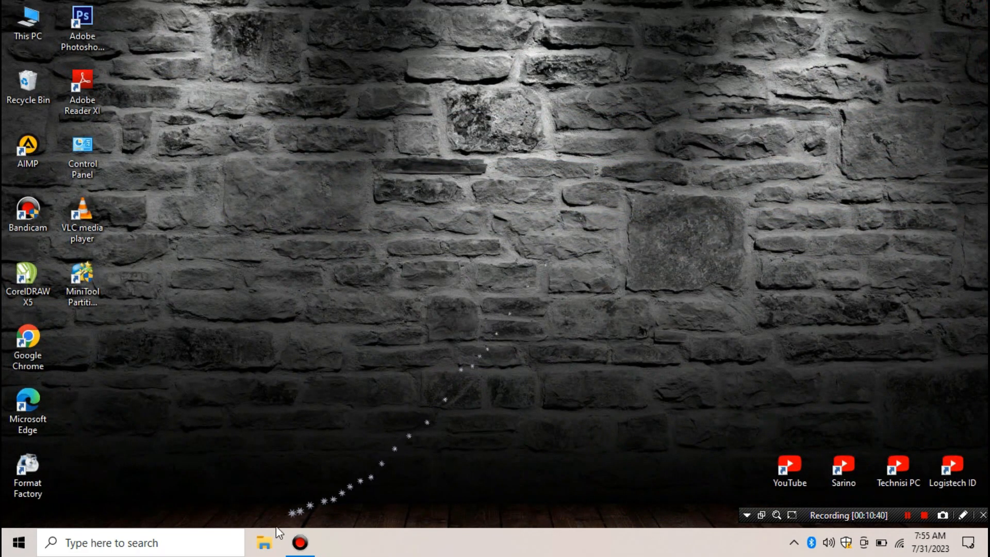
View the drives under This PC in File Explorer, and open Disk Management in Computer Management
{"action": "key", "text": "super+e"}
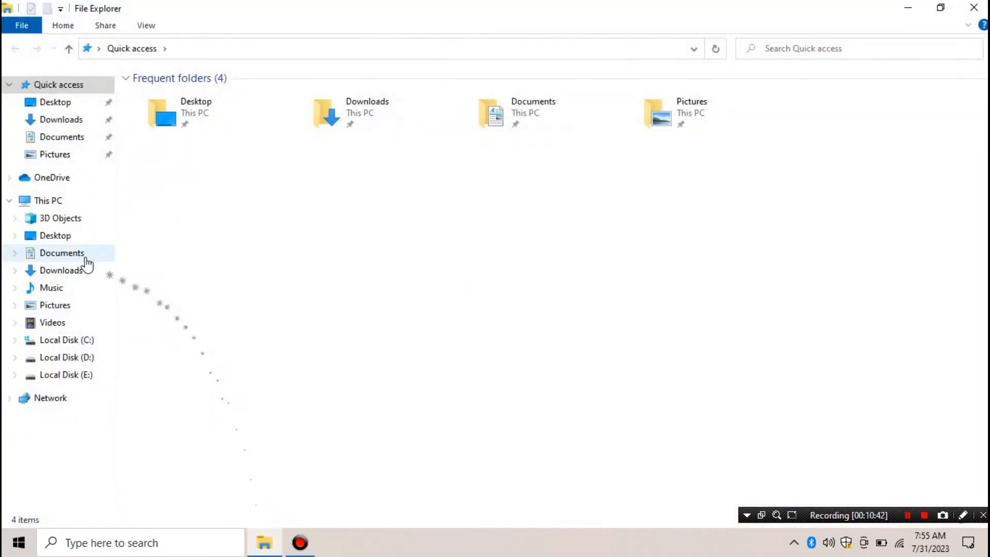
{"action": "left_click", "coordinate": [60, 200]}
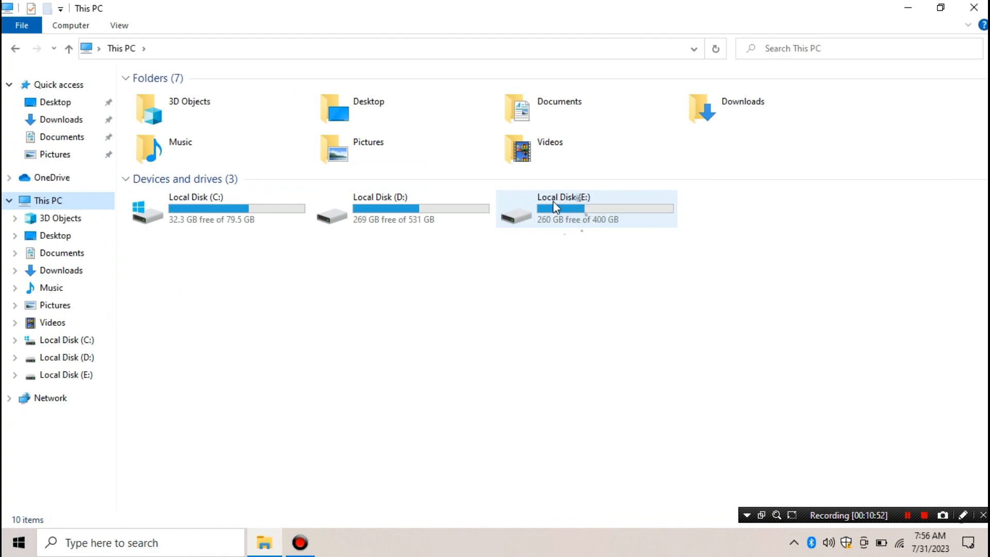
{"action": "right_click", "coordinate": [60, 206]}
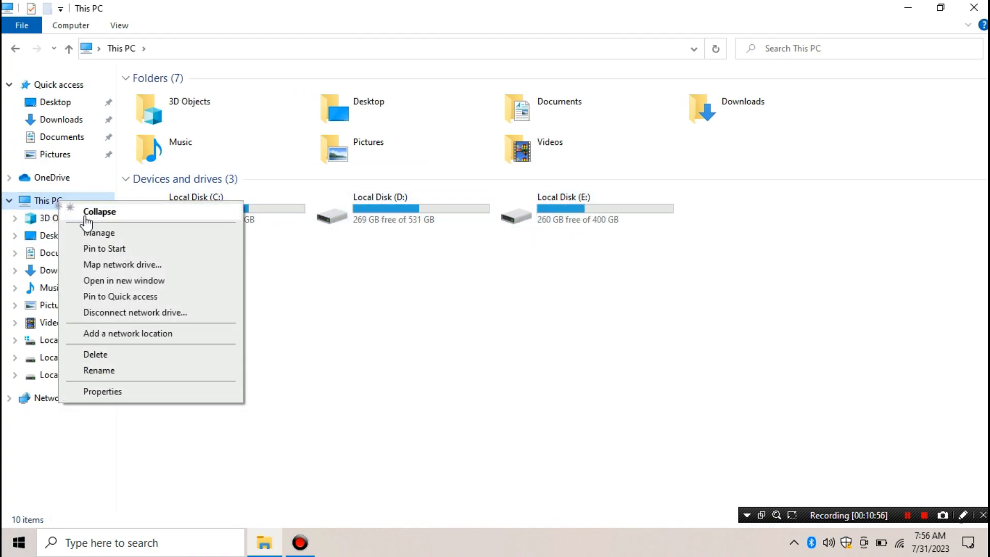
{"action": "left_click", "coordinate": [101, 233]}
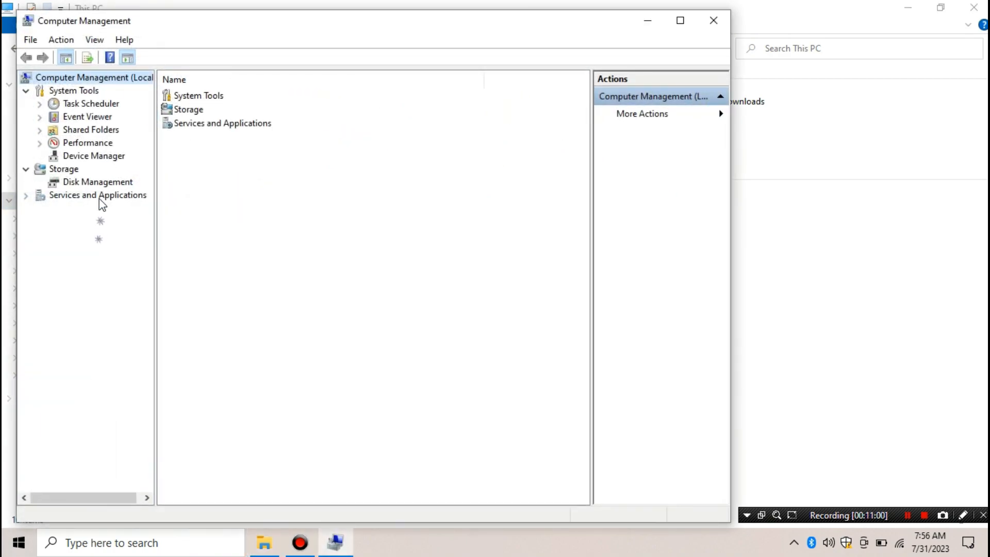
{"action": "left_click", "coordinate": [121, 184]}
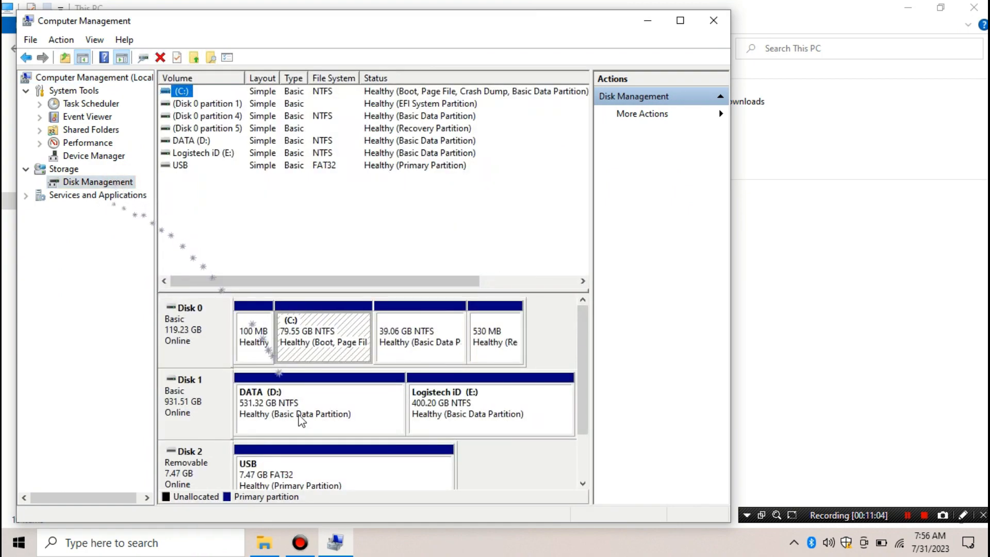
Assign drive letter F to the USB volume on Disk 2 and close Computer Management
{"action": "left_click", "coordinate": [325, 473]}
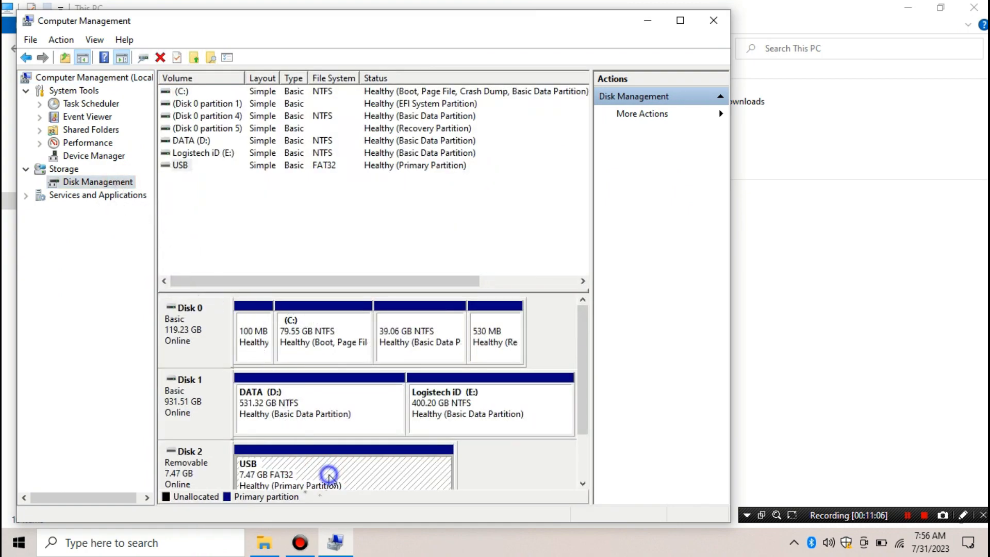
{"action": "right_click", "coordinate": [328, 472]}
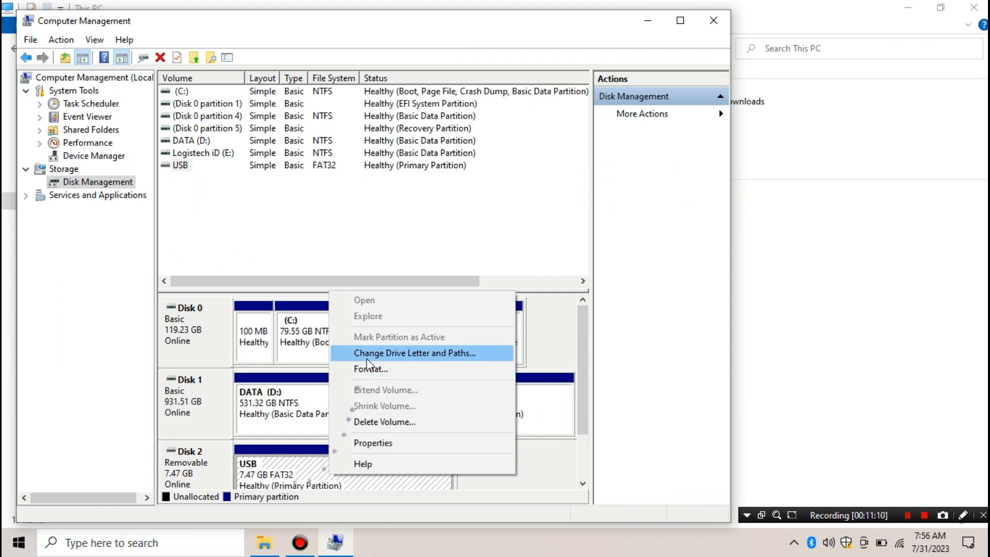
{"action": "left_click", "coordinate": [407, 353]}
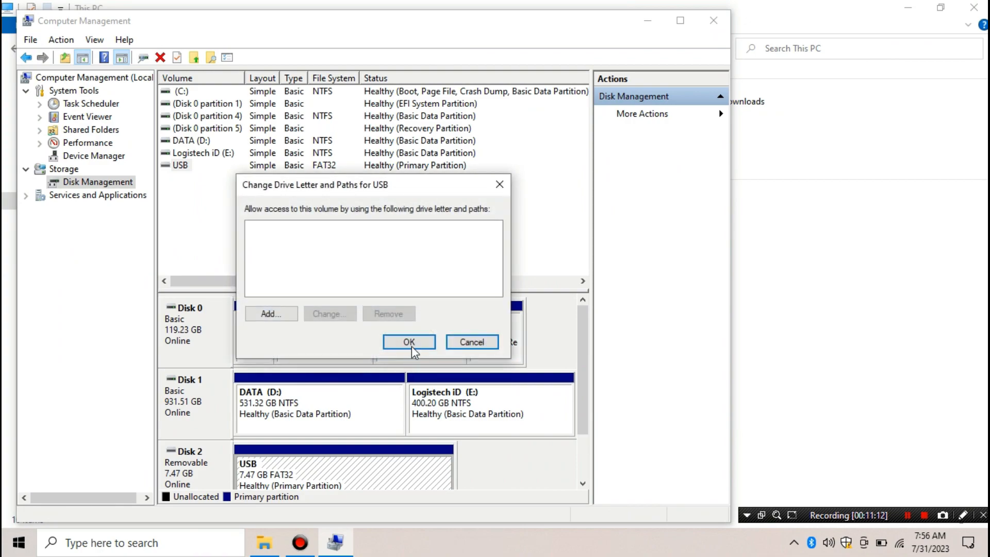
{"action": "left_click", "coordinate": [268, 315]}
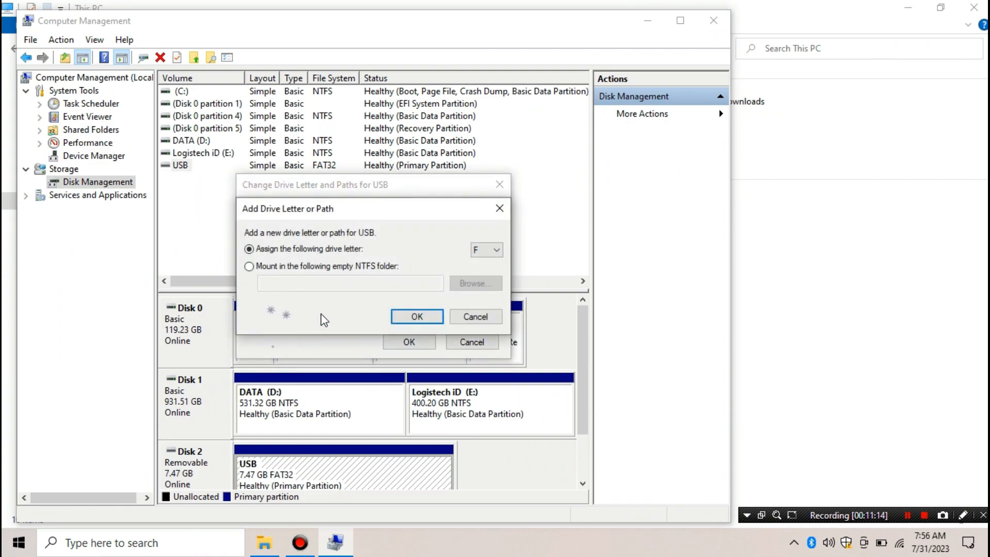
{"action": "left_click", "coordinate": [487, 252]}
{"action": "left_click", "coordinate": [485, 283]}
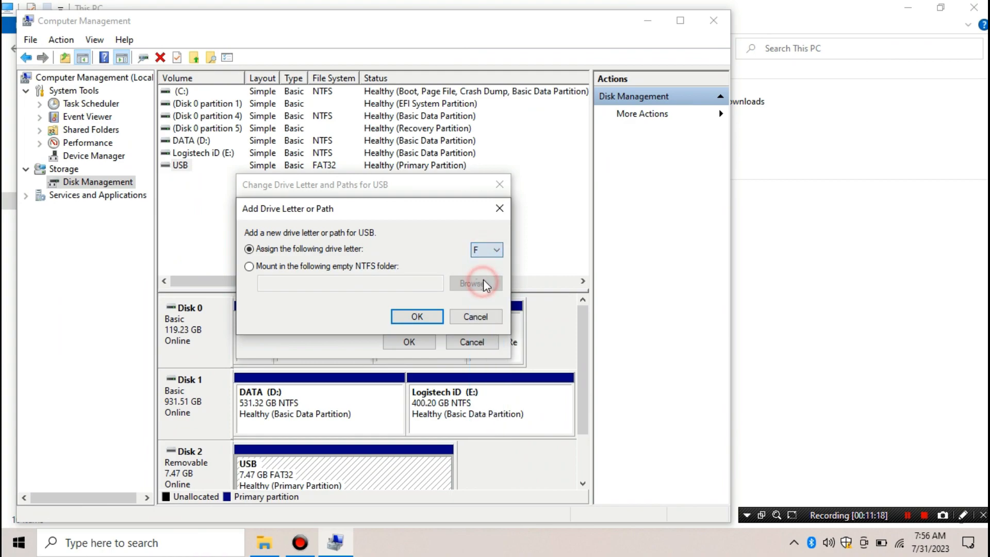
{"action": "left_click", "coordinate": [415, 316]}
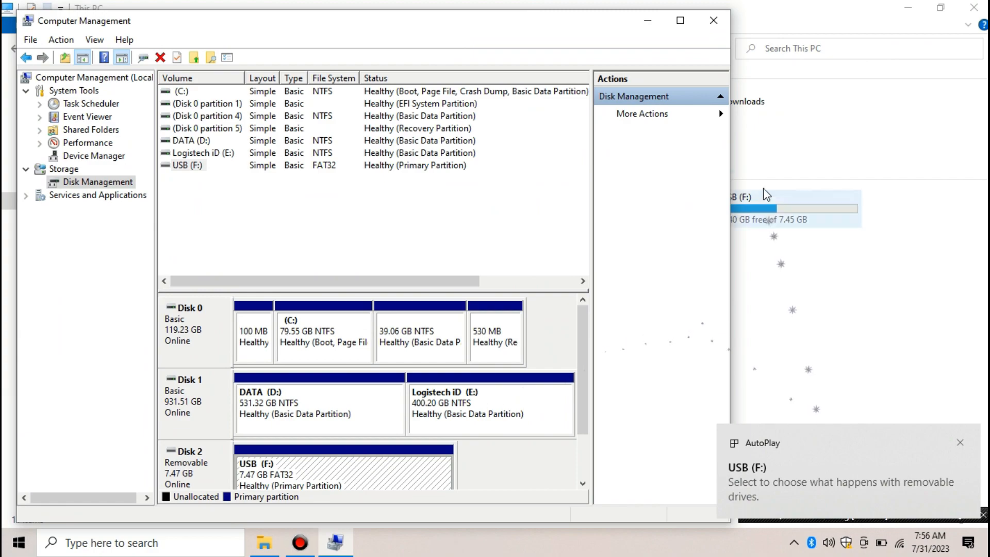
{"action": "left_click", "coordinate": [714, 21]}
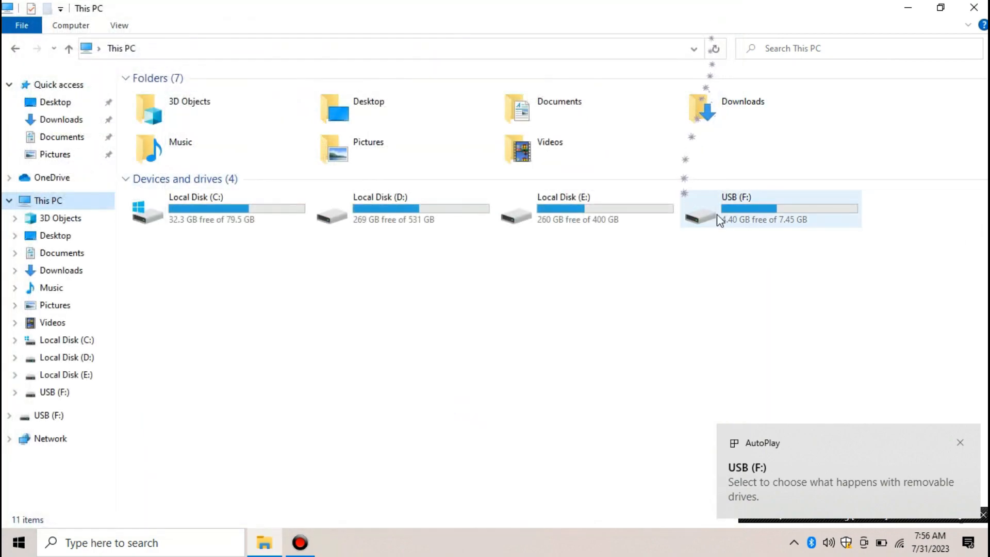
Open the USB (F:) drive and check its recovered files, including dlc and Petunjuk Install
{"action": "left_click", "coordinate": [752, 216]}
{"action": "double_click", "coordinate": [747, 215]}
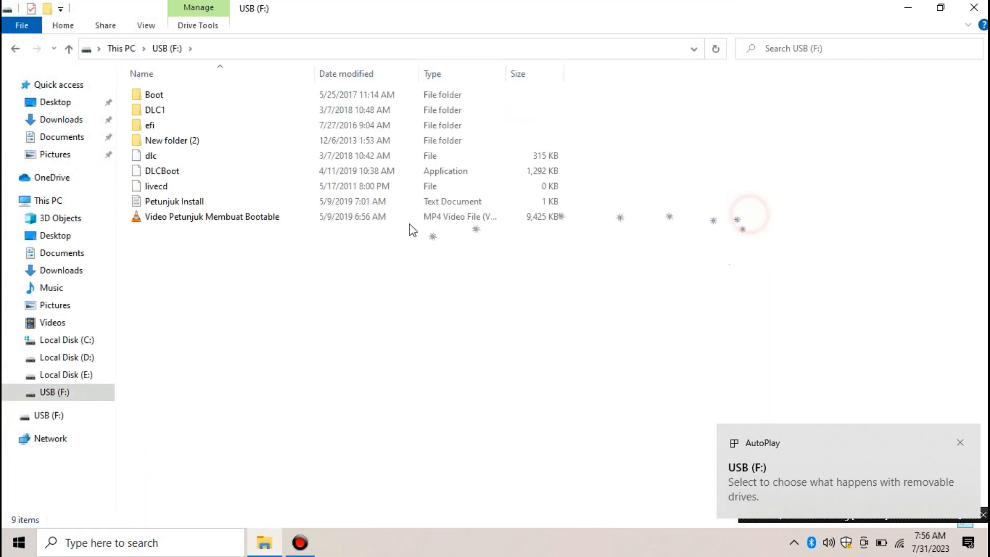
{"action": "left_click", "coordinate": [265, 155]}
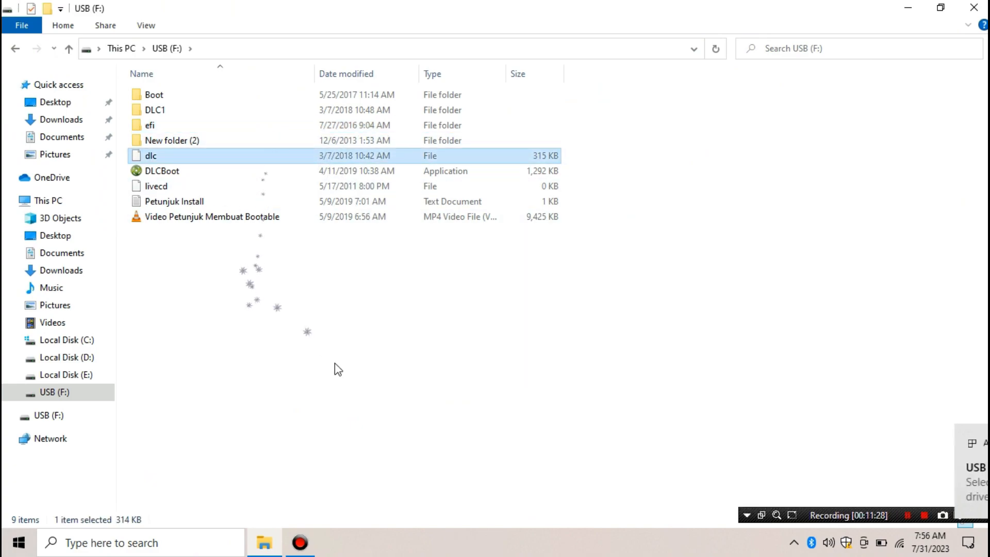
{"action": "left_click", "coordinate": [202, 202]}
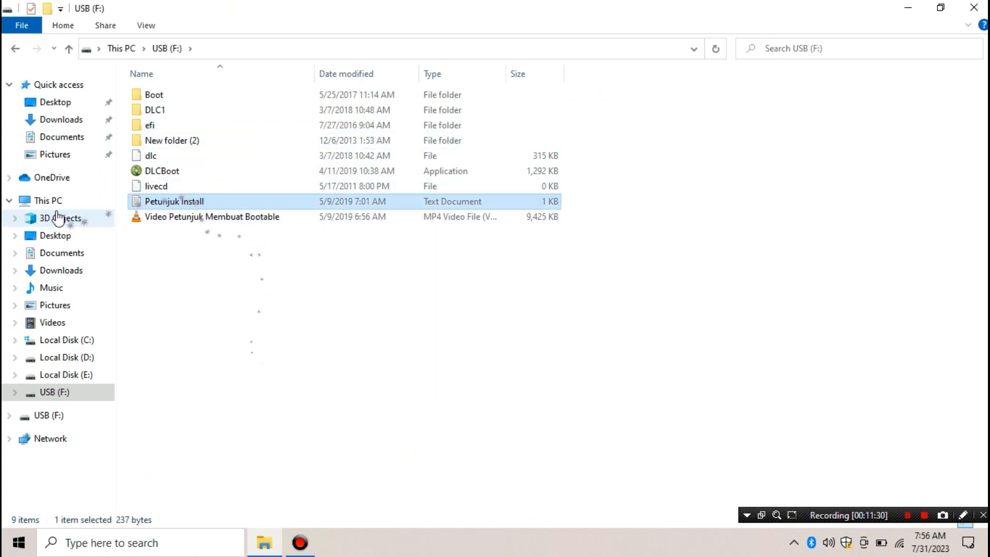
Return to This PC, refresh the drive view, and close File Explorer
{"action": "left_click", "coordinate": [49, 200]}
{"action": "left_click", "coordinate": [739, 218]}
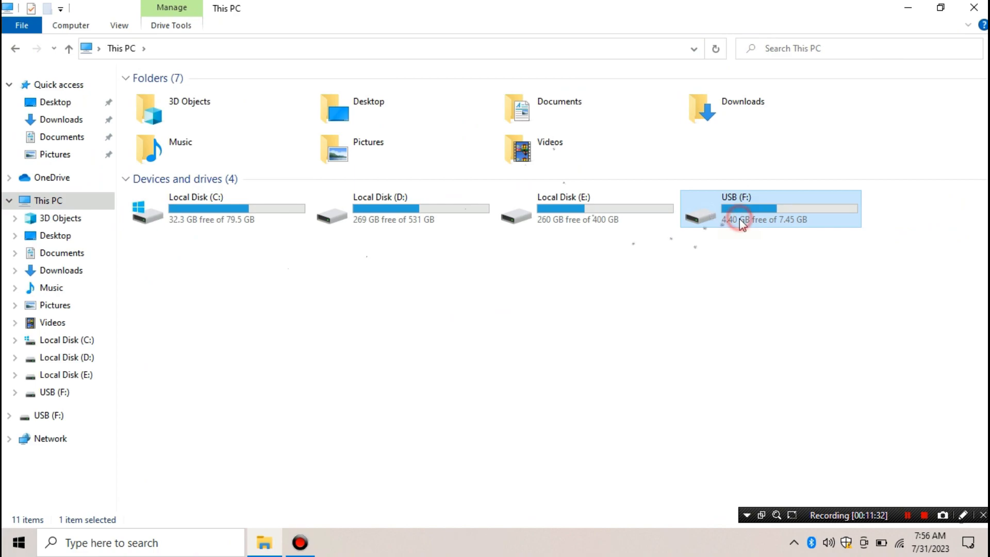
{"action": "right_click", "coordinate": [762, 274]}
{"action": "left_click", "coordinate": [786, 327]}
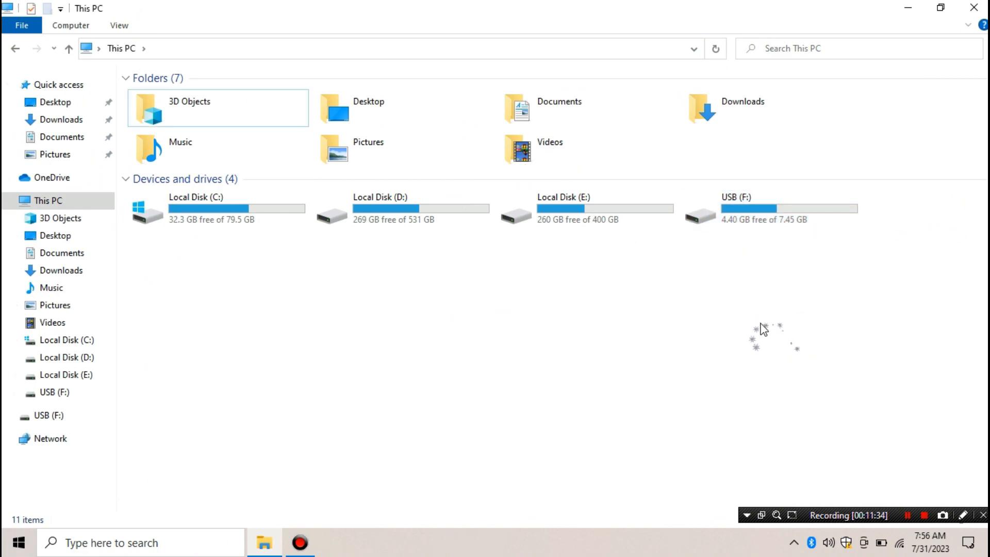
{"action": "left_click", "coordinate": [973, 8]}
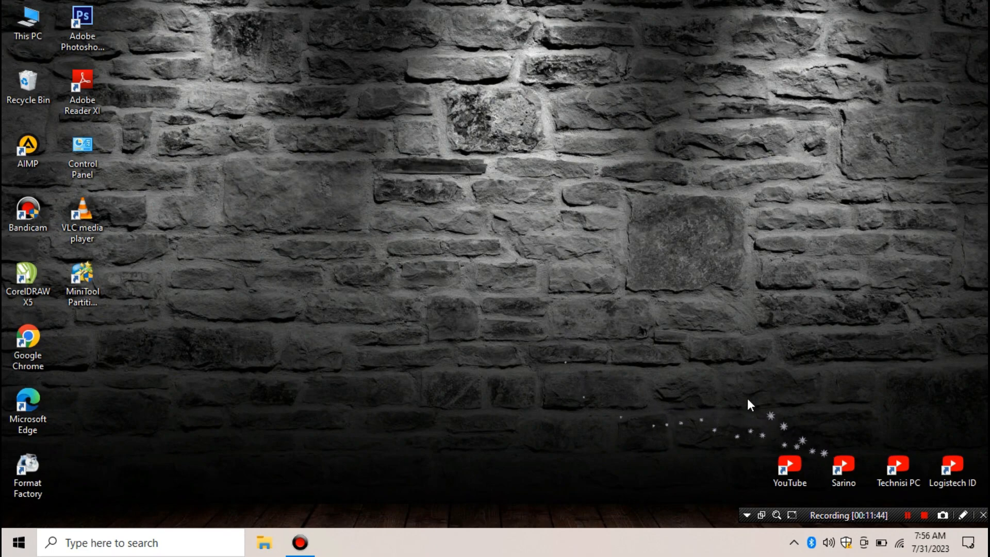
{"action": "right_click", "coordinate": [484, 210]}
{"action": "left_click", "coordinate": [515, 252]}
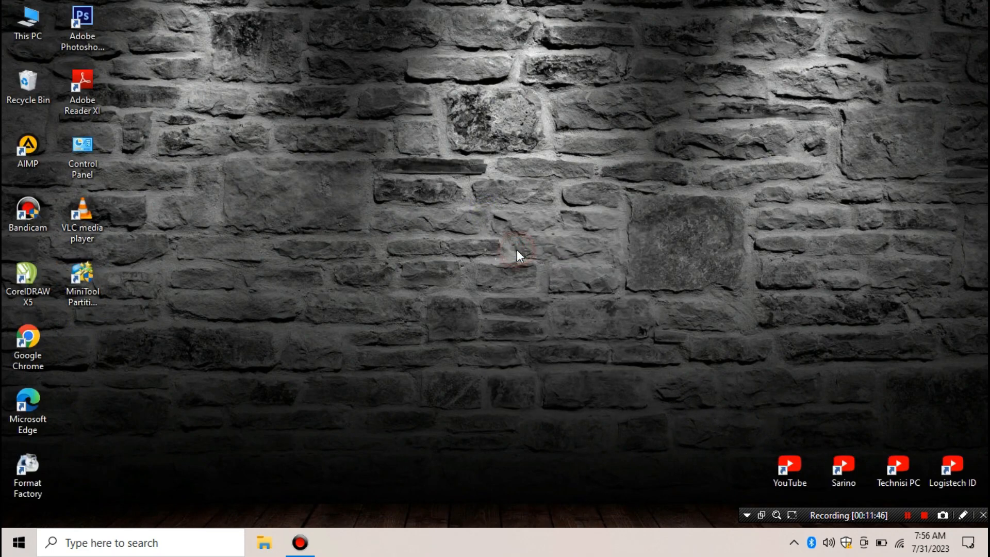